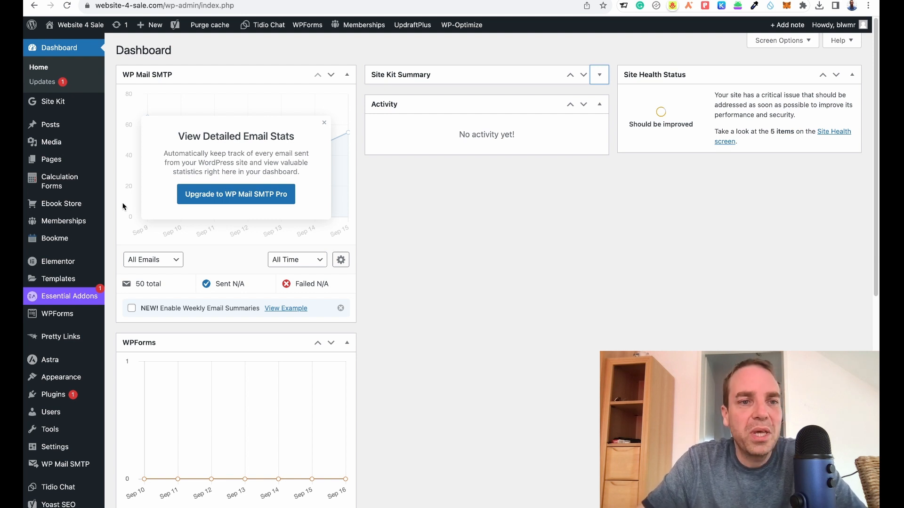
Open the list of site pages from the dashboard.
mouse_move(94, 195)
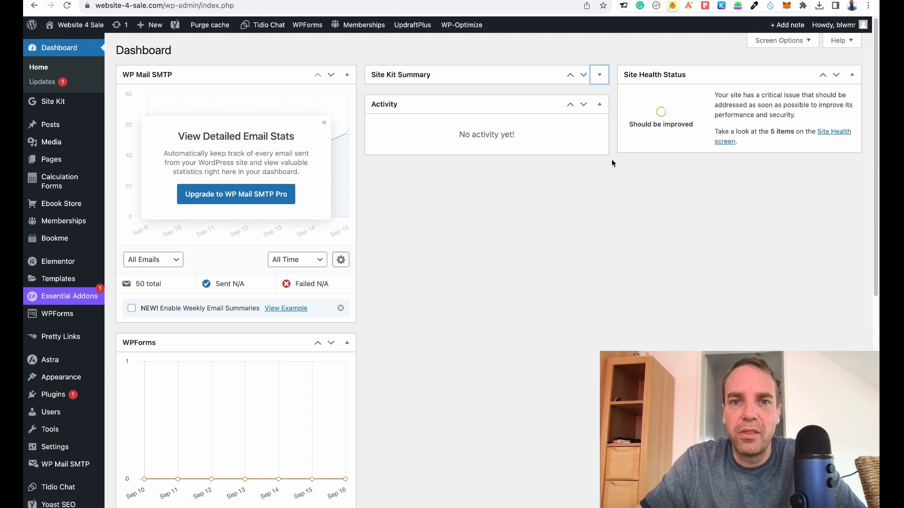
left_click(55, 164)
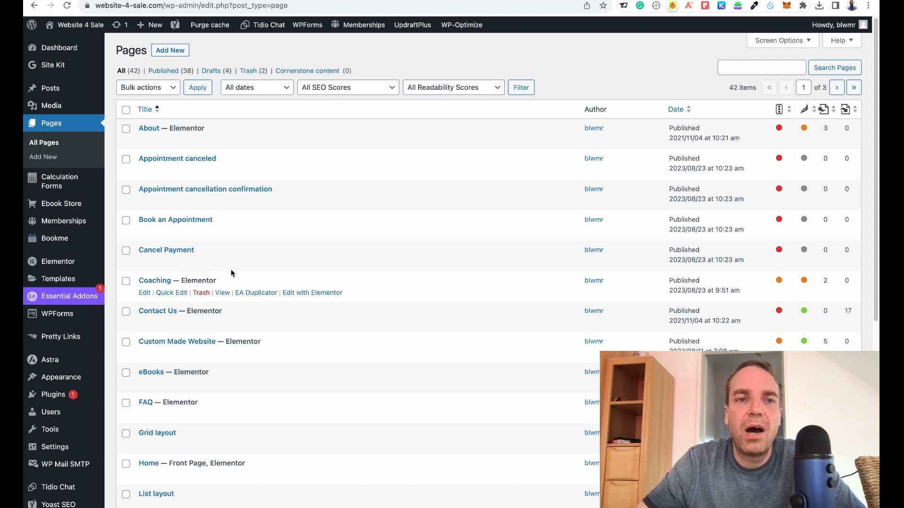
Start a new page in the block editor.
right_click(169, 53)
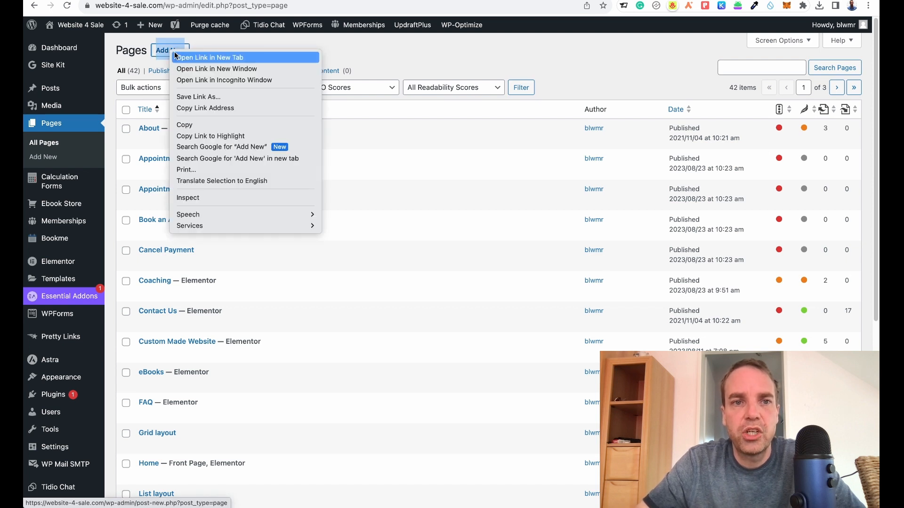
key("Escape")
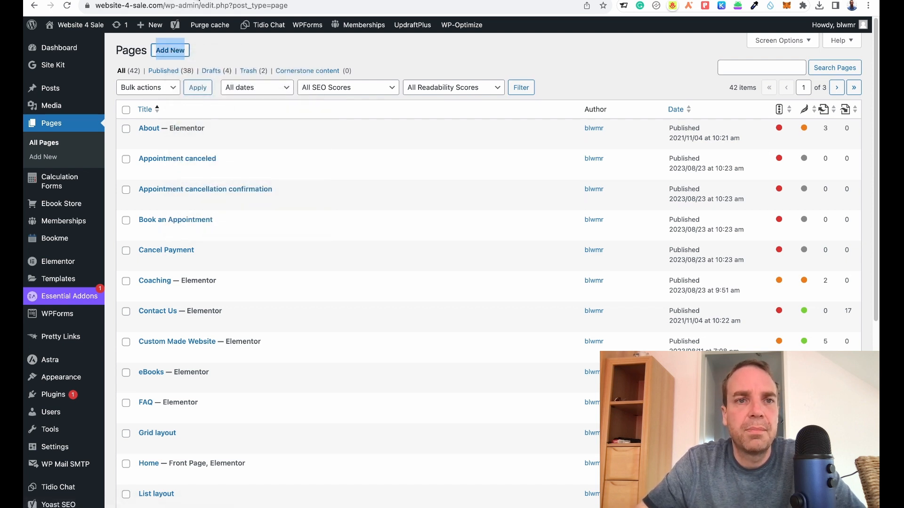
type("https://website-4-sale.com/wp-admin/post-new.php?post_type=page")
key("Return")
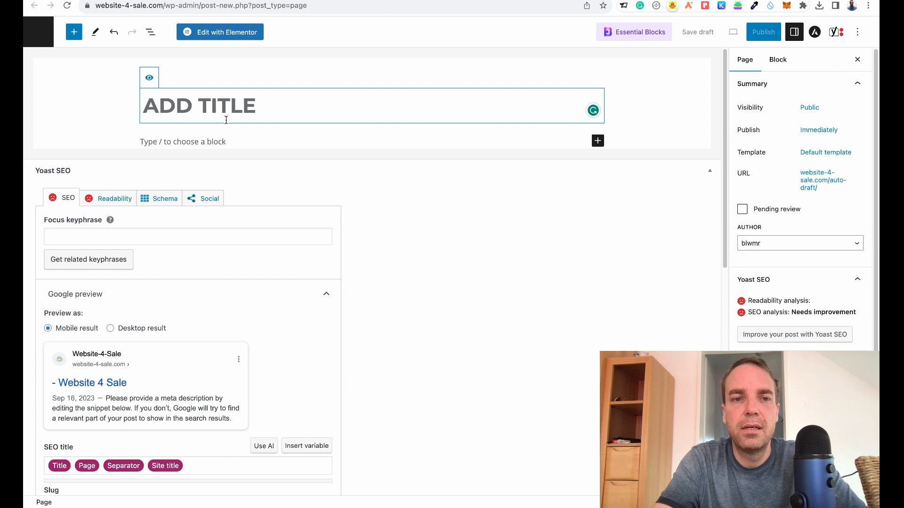
Title the new page Test Page and publish it.
type("Test")
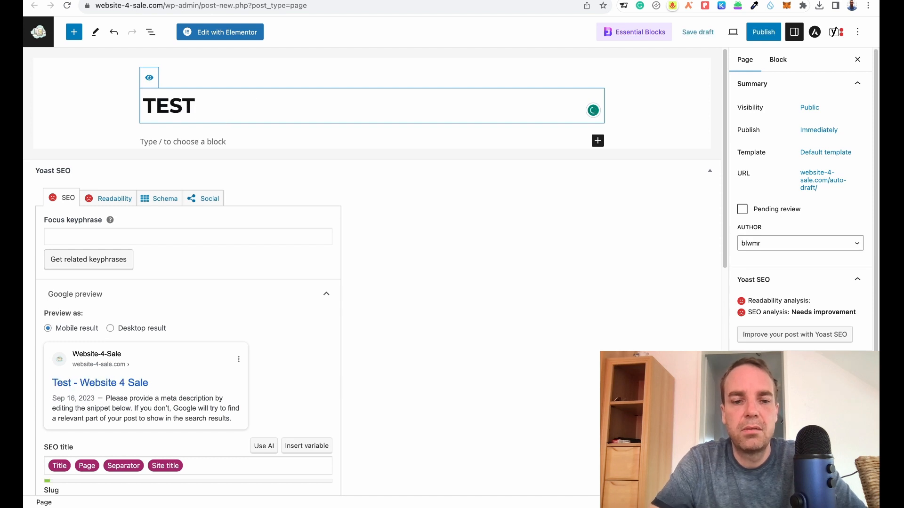
type(" Page")
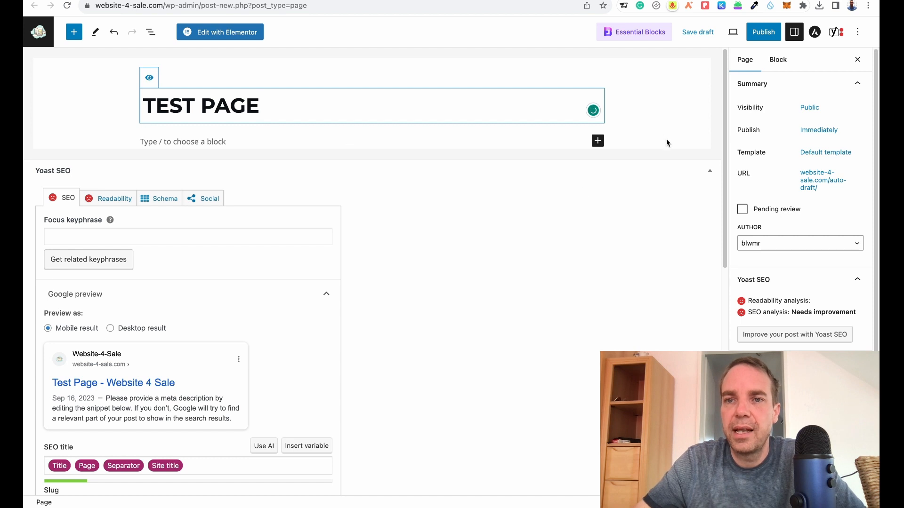
left_click(761, 33)
left_click(763, 36)
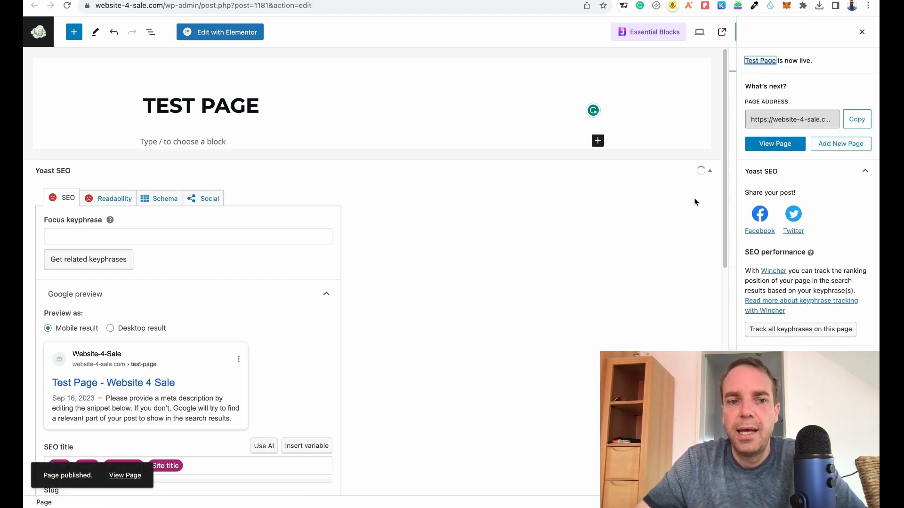
Open the published page's live view in a new browser tab.
right_click(122, 476)
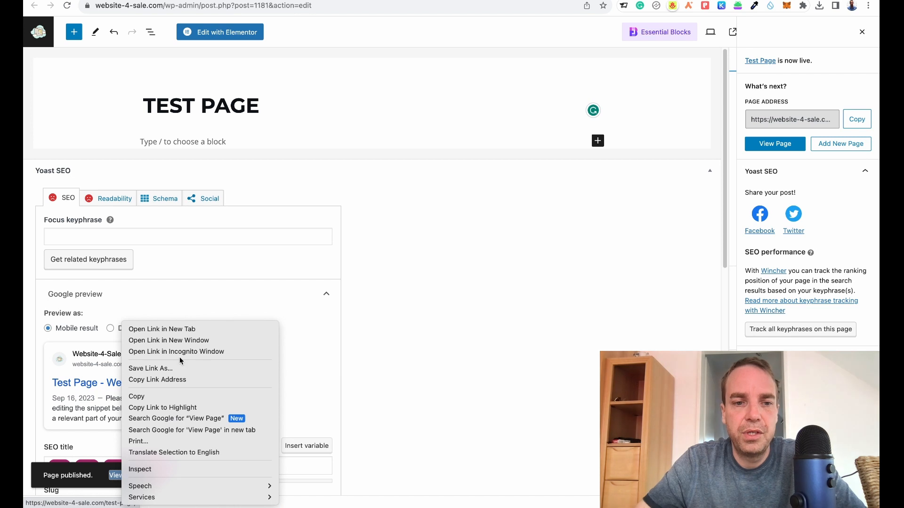
left_click(186, 330)
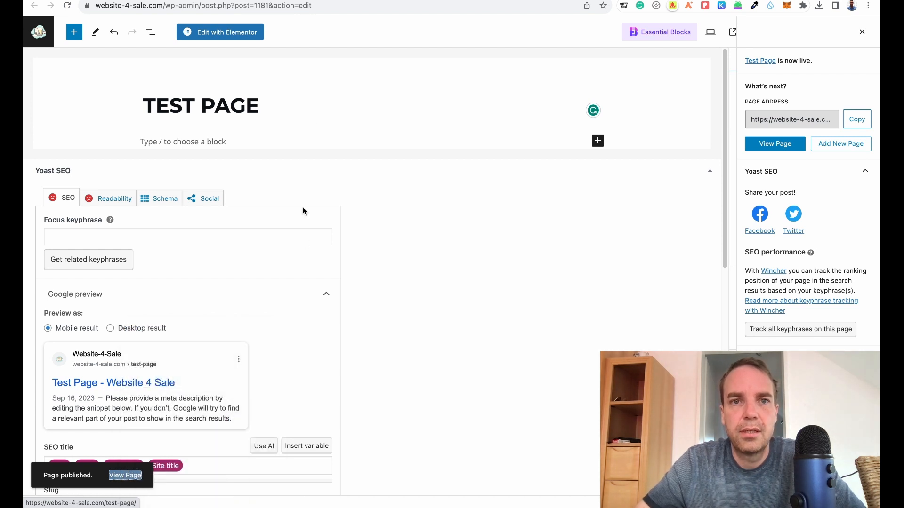
left_click(339, 0)
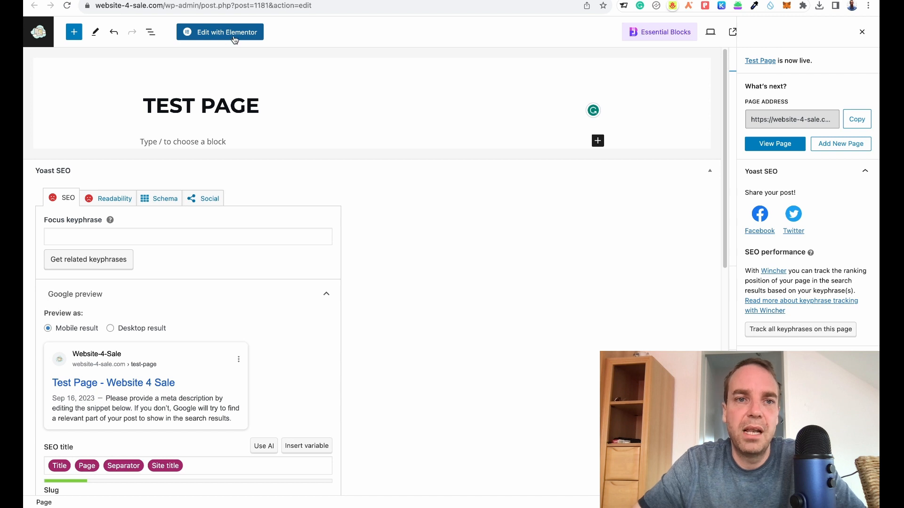
Open the page in the Elementor editor and browse the widget panel's categories.
left_click(234, 39)
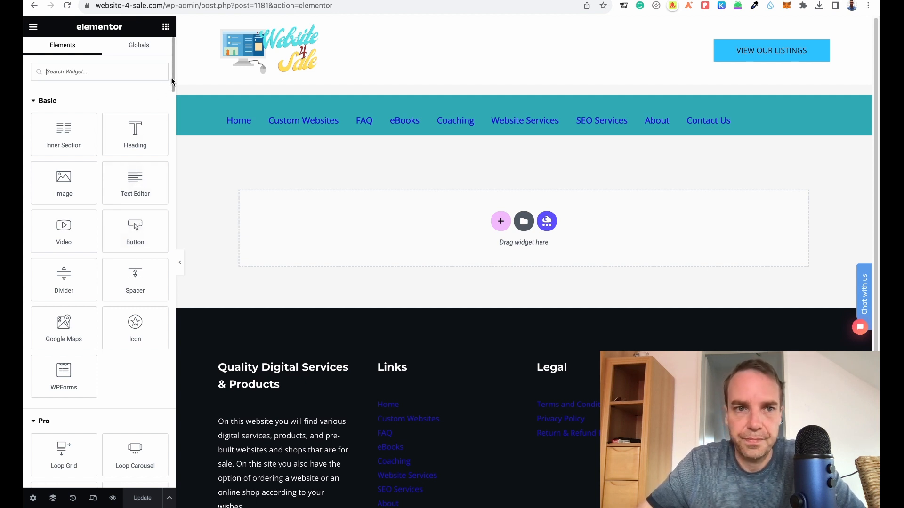
left_click_drag(172, 81, 172, 117)
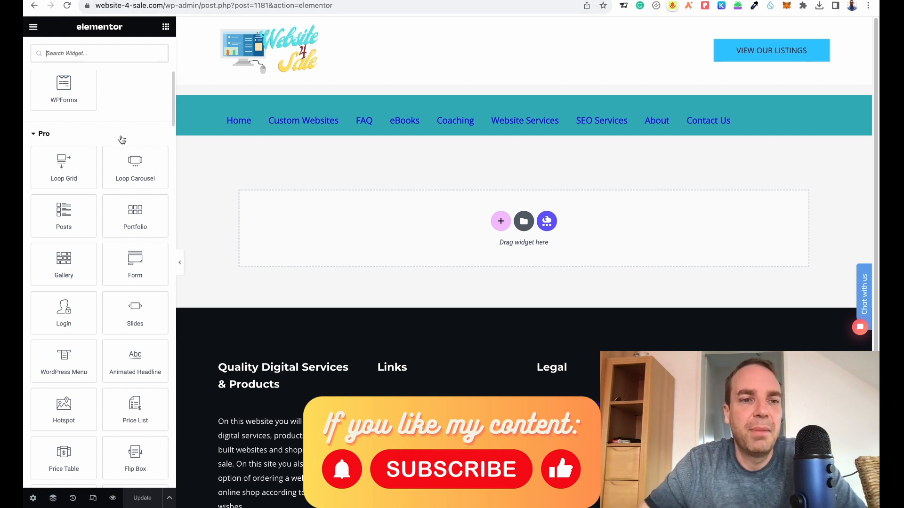
left_click_drag(173, 109, 174, 112)
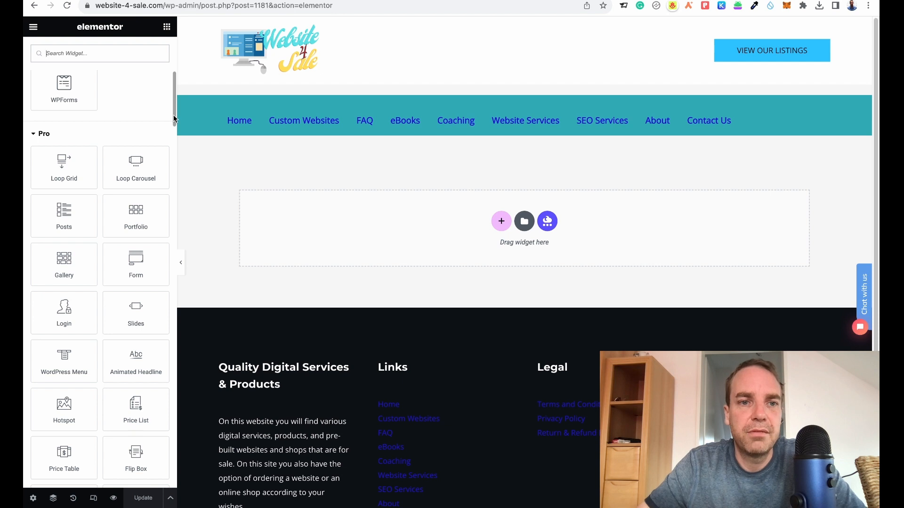
left_click_drag(173, 118, 175, 222)
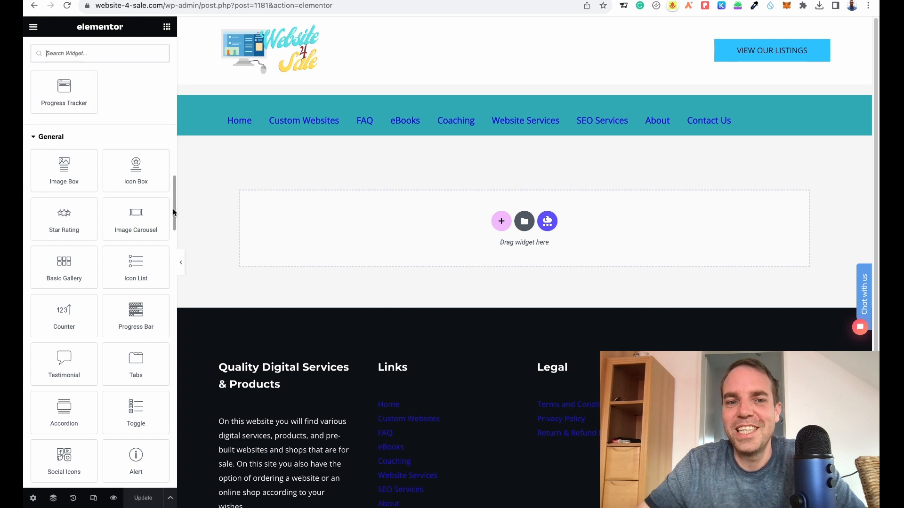
left_click_drag(174, 213, 172, 223)
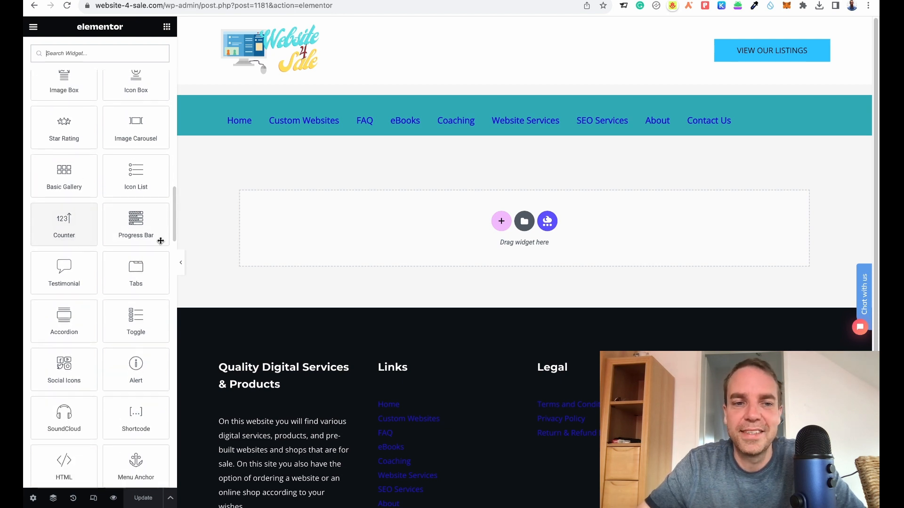
scroll(173, 232, "down", 3)
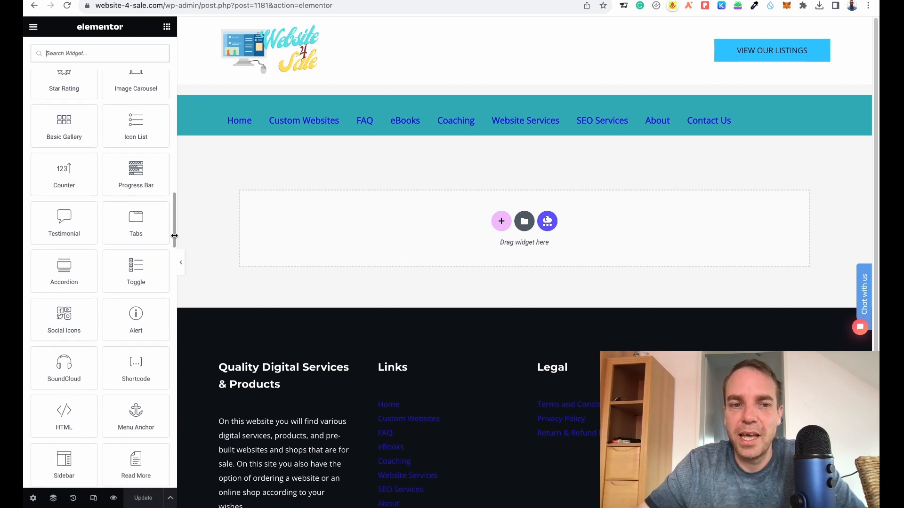
left_click_drag(175, 238, 170, 286)
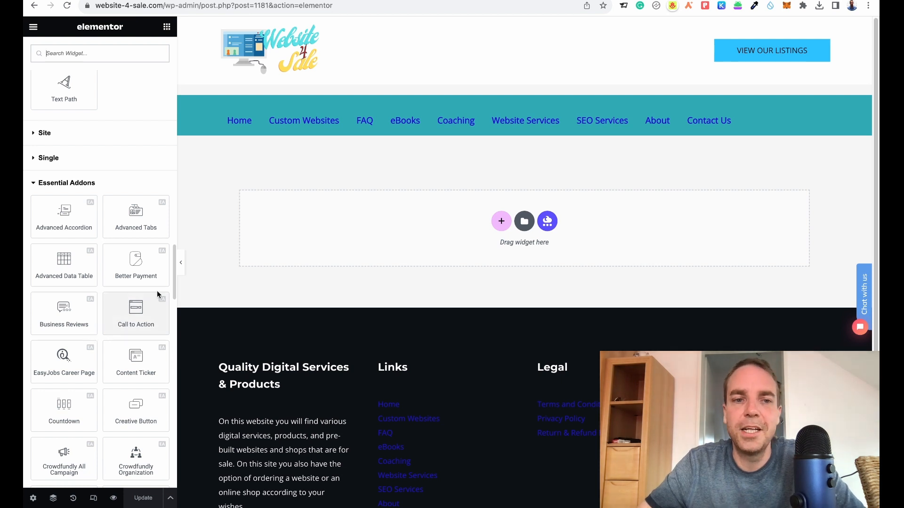
left_click_drag(174, 281, 164, 100)
scroll(164, 99, "up", 5)
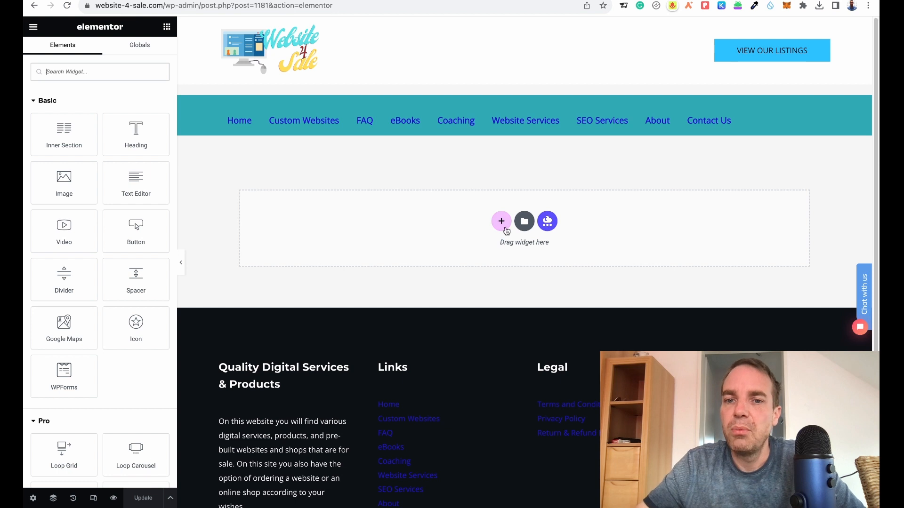
Add a one-column section to the page and drop a Heading widget into it.
left_click(501, 222)
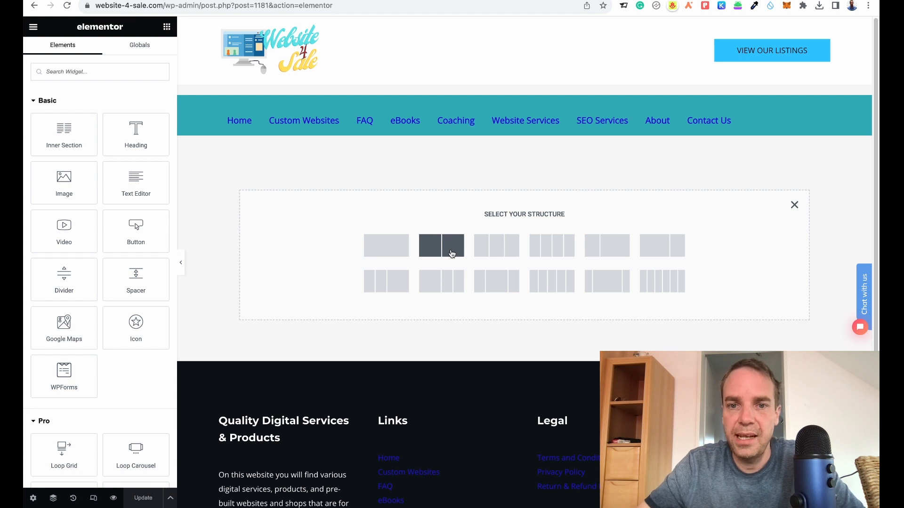
left_click(396, 253)
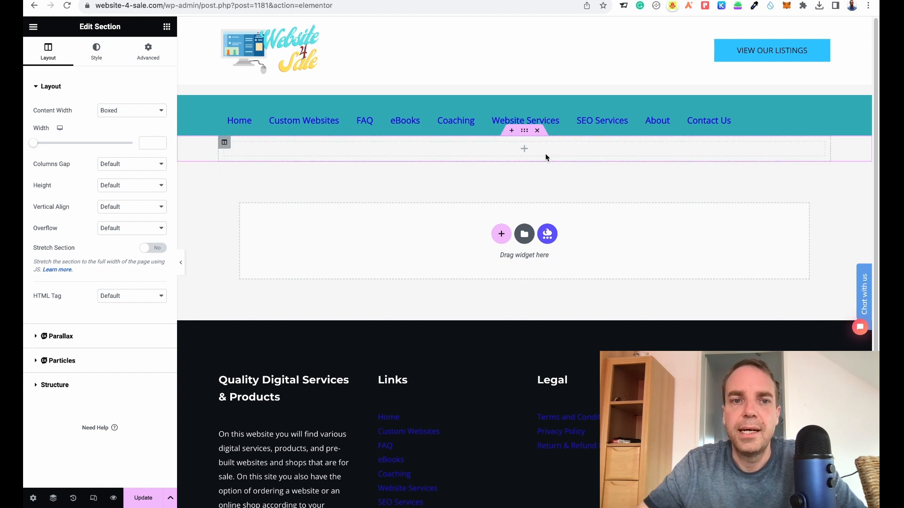
left_click(167, 28)
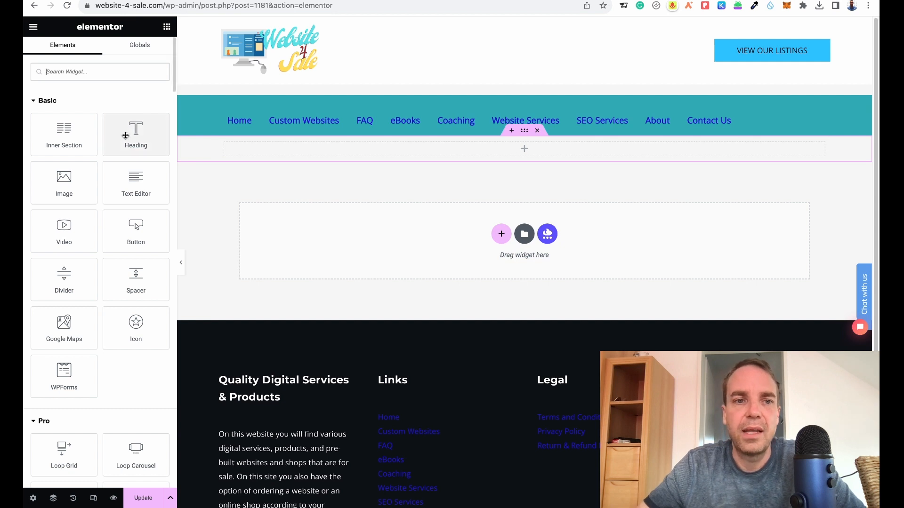
left_click_drag(120, 134, 530, 149)
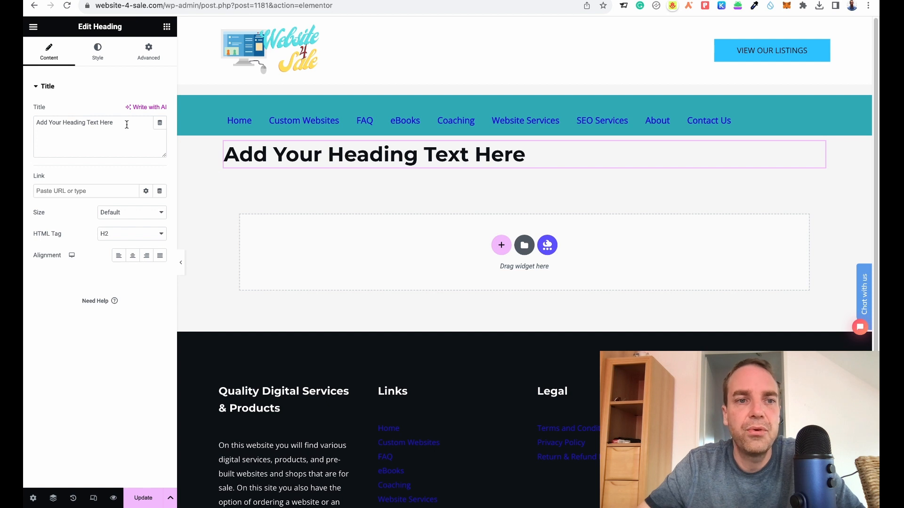
Replace the heading text with Headline 1.
left_click_drag(125, 124, 47, 122)
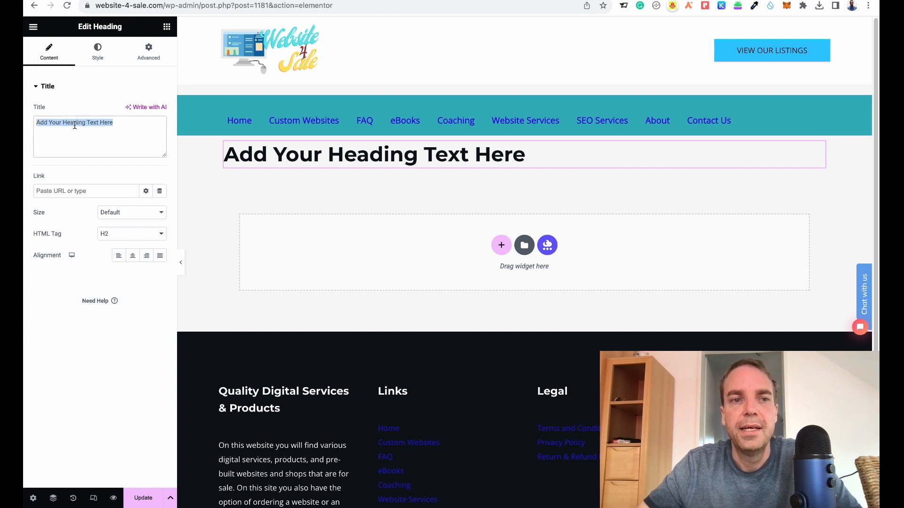
type("He")
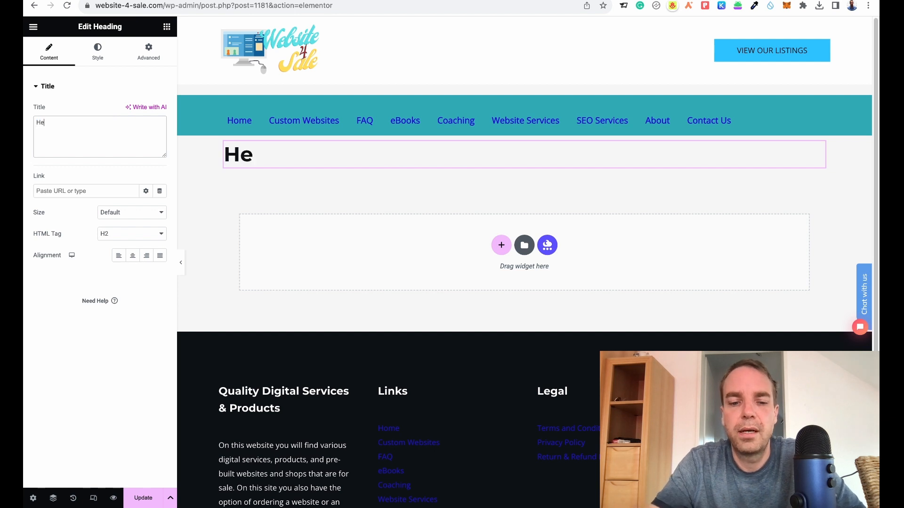
type("adline 1")
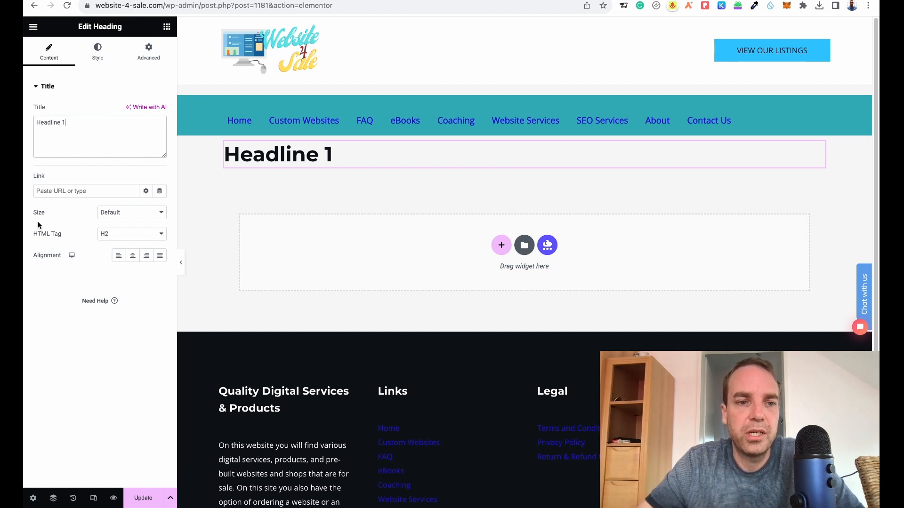
Set the heading's HTML tag to H1 and center-align it.
left_click(131, 240)
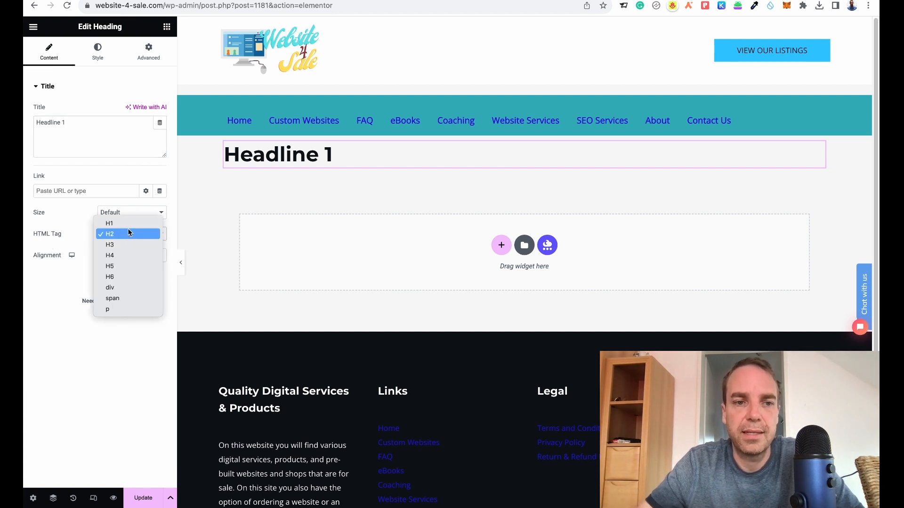
left_click(132, 224)
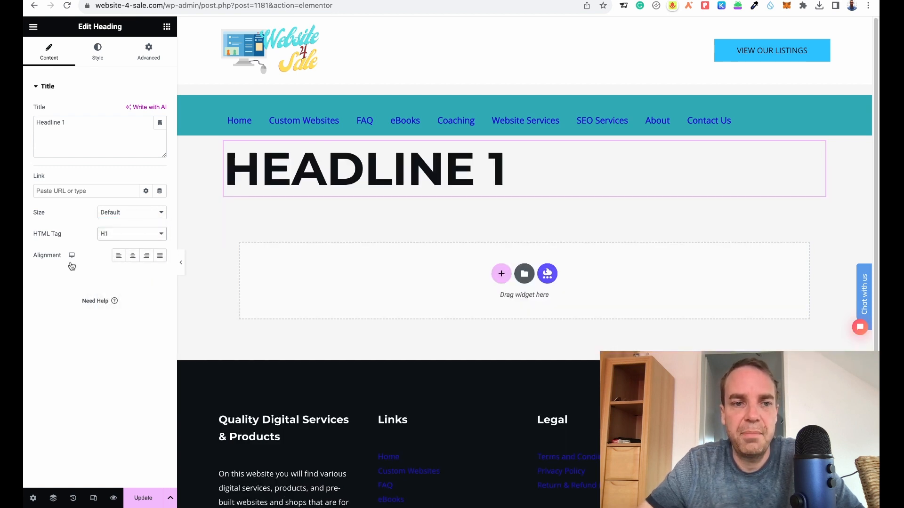
left_click(131, 259)
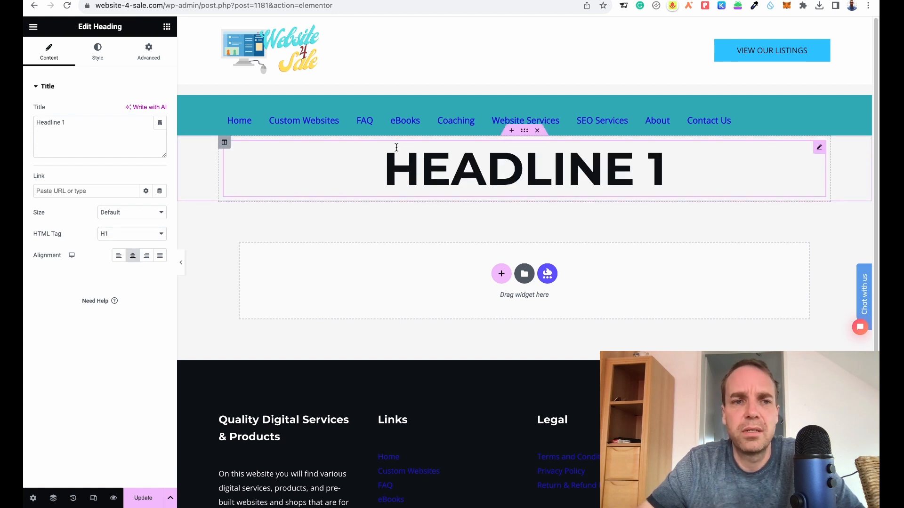
Add an Image widget below the heading and insert the balcony photo 3-5.jpg from the media library.
left_click(166, 27)
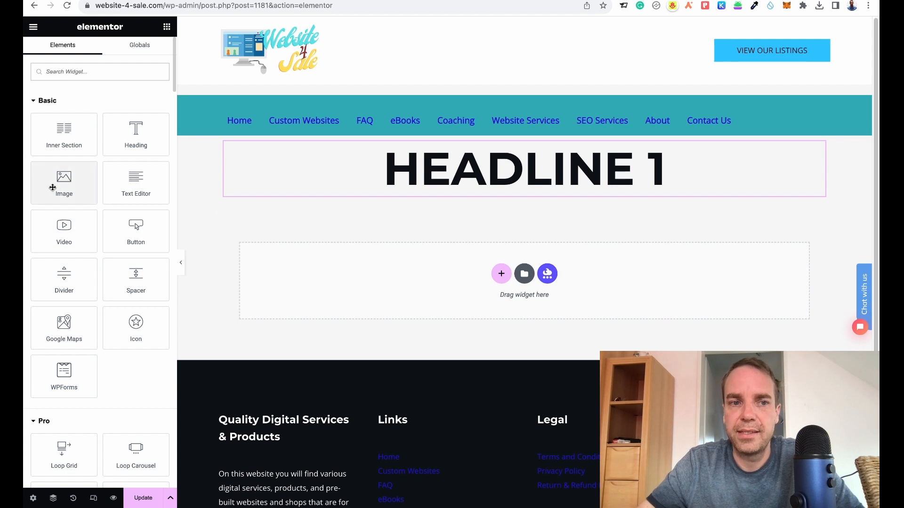
left_click_drag(50, 182, 468, 184)
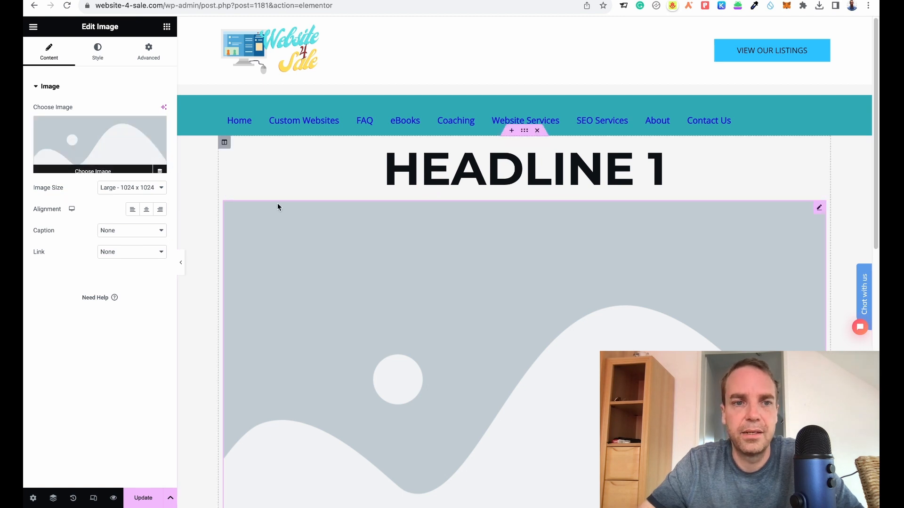
mouse_move(84, 165)
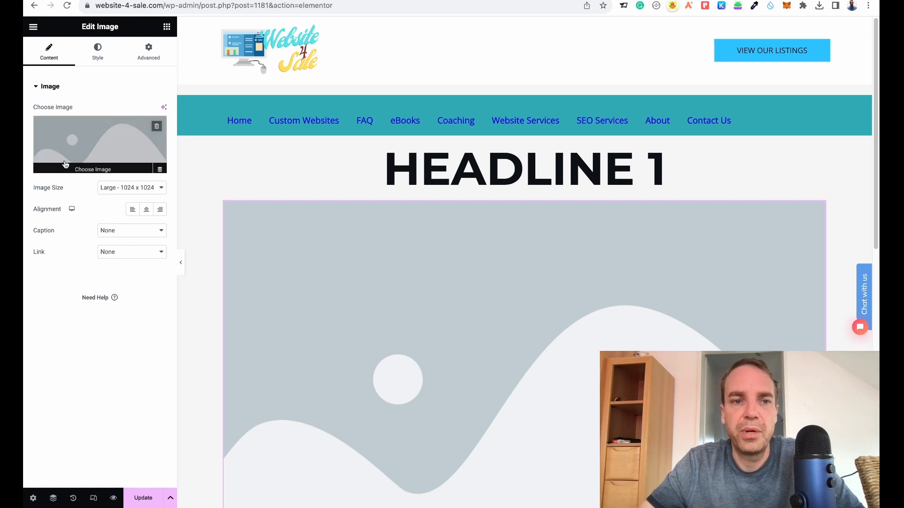
left_click(91, 167)
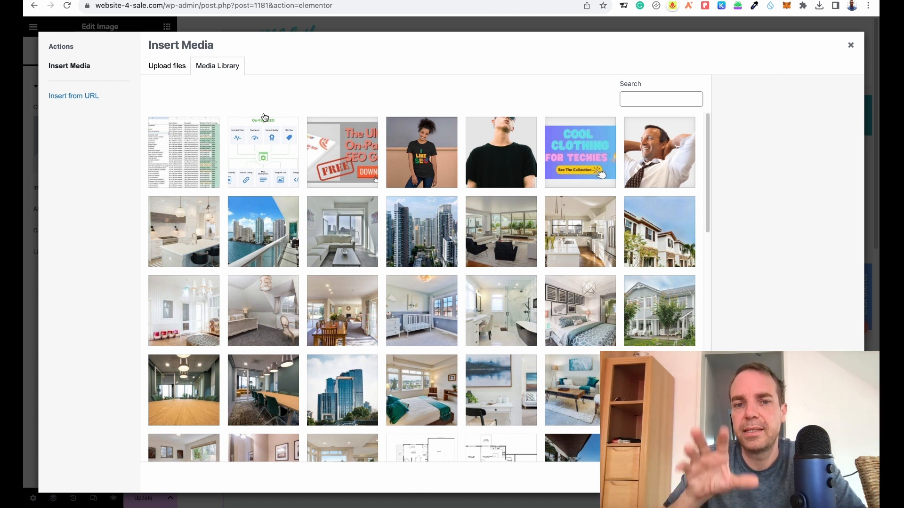
left_click(170, 72)
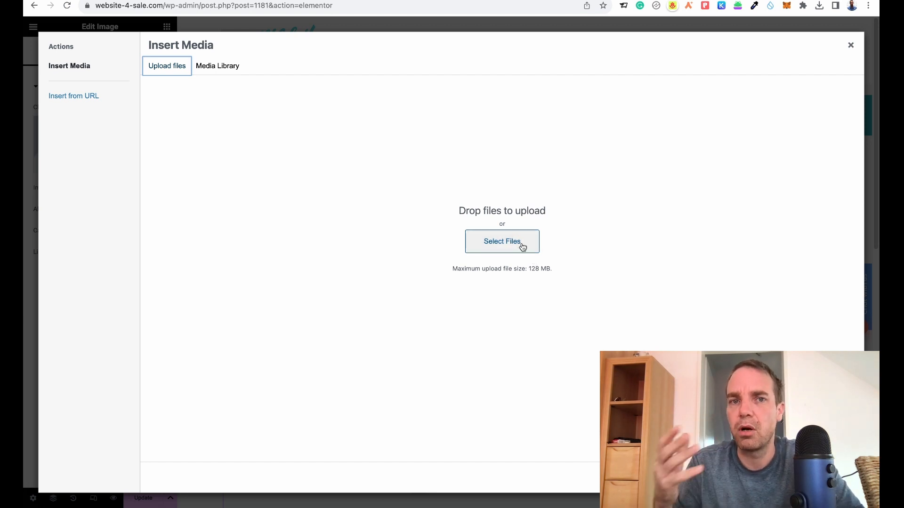
left_click(225, 68)
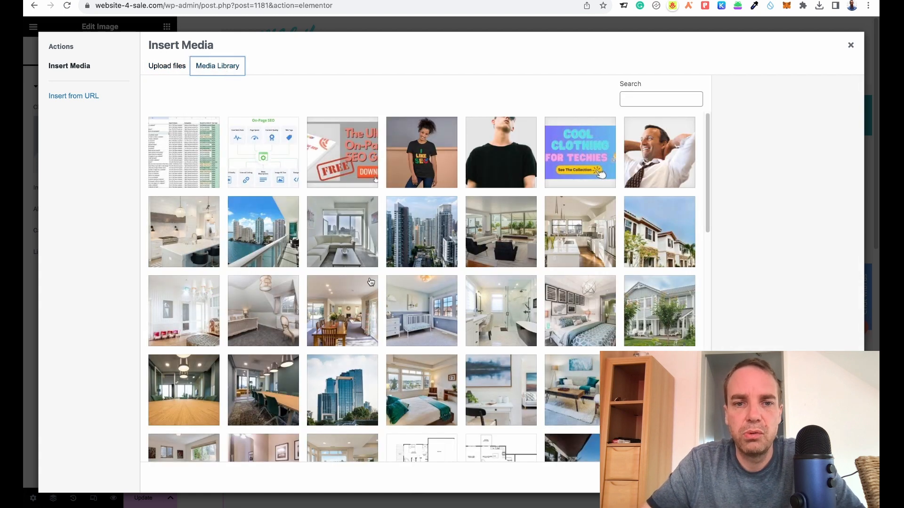
left_click(268, 248)
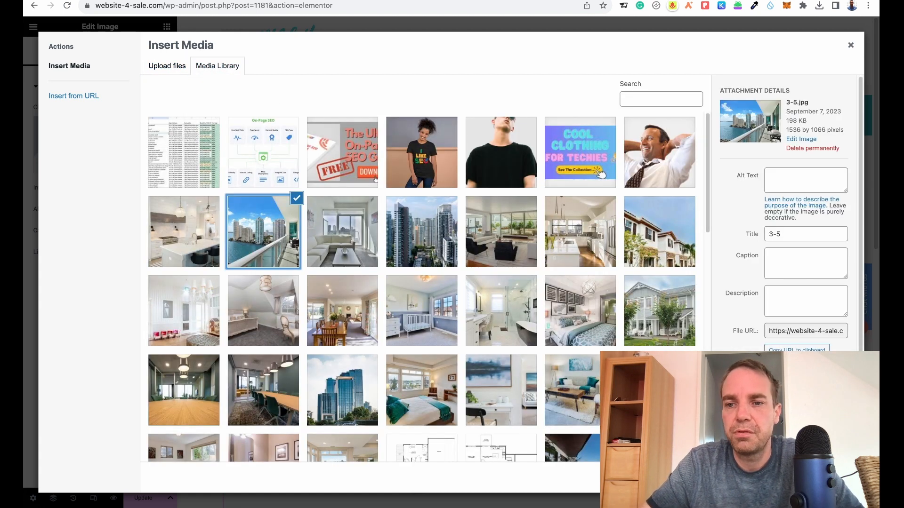
left_click(833, 478)
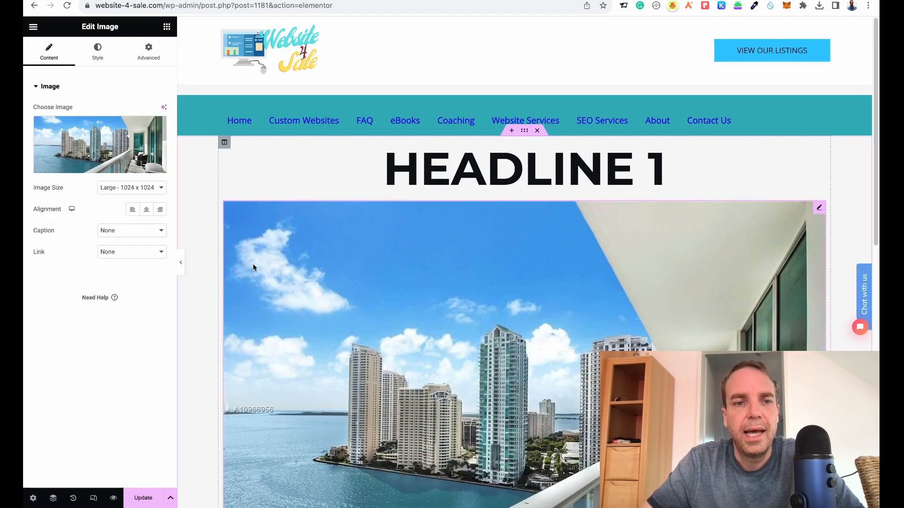
Set the image size to Medium Large - 768 x 0.
left_click(156, 189)
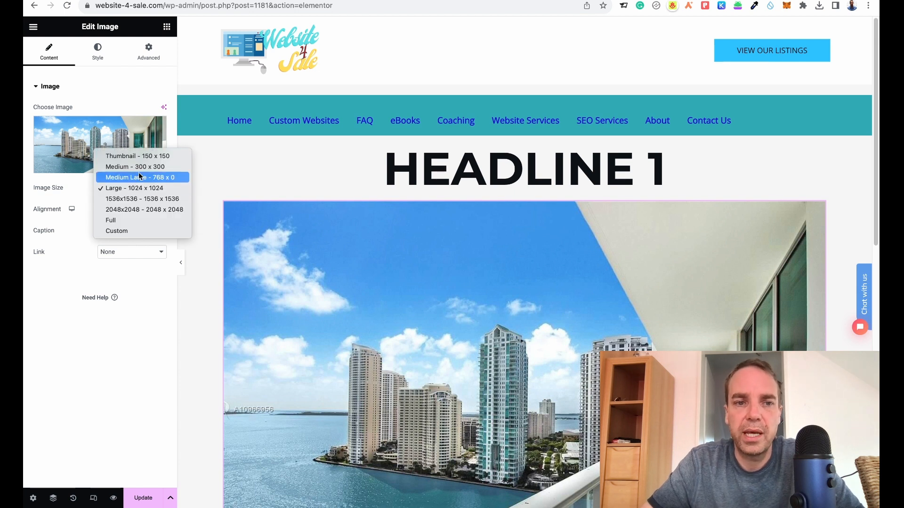
left_click(142, 168)
left_click(154, 189)
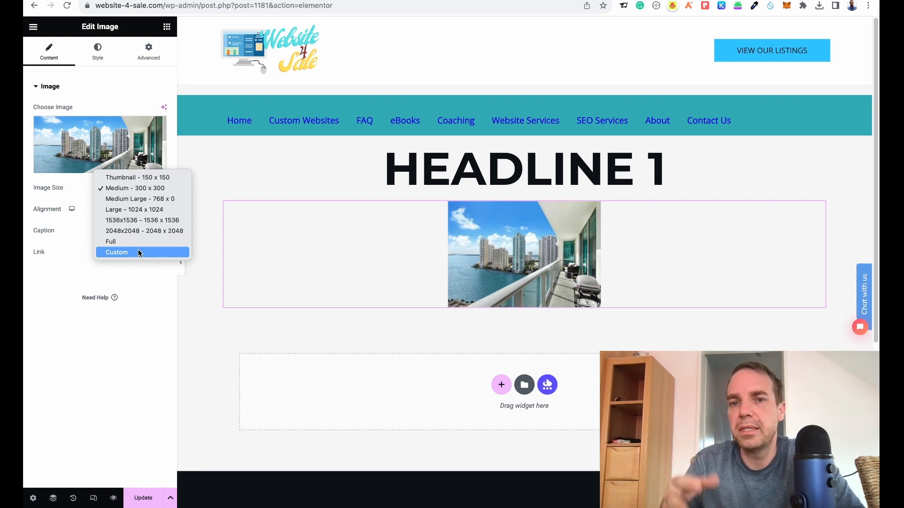
left_click(143, 198)
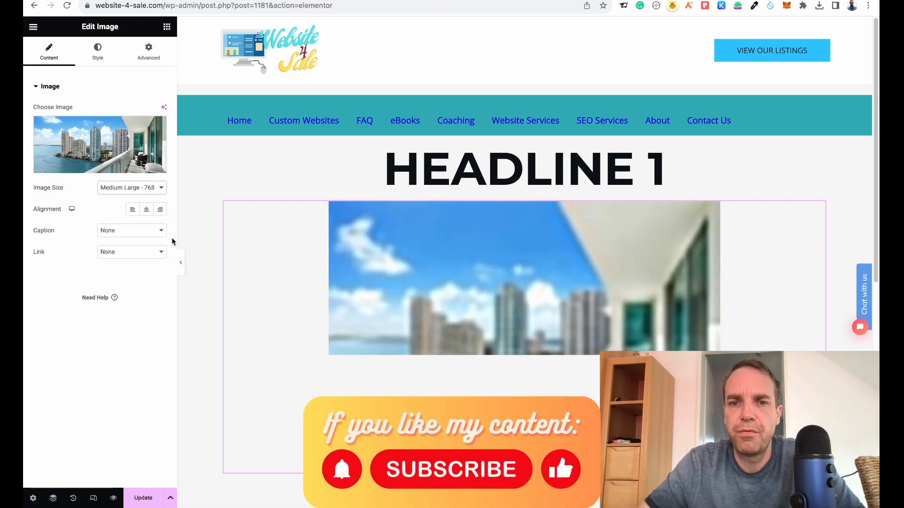
Add a new two-column section below the image.
scroll(399, 259, "down", 3)
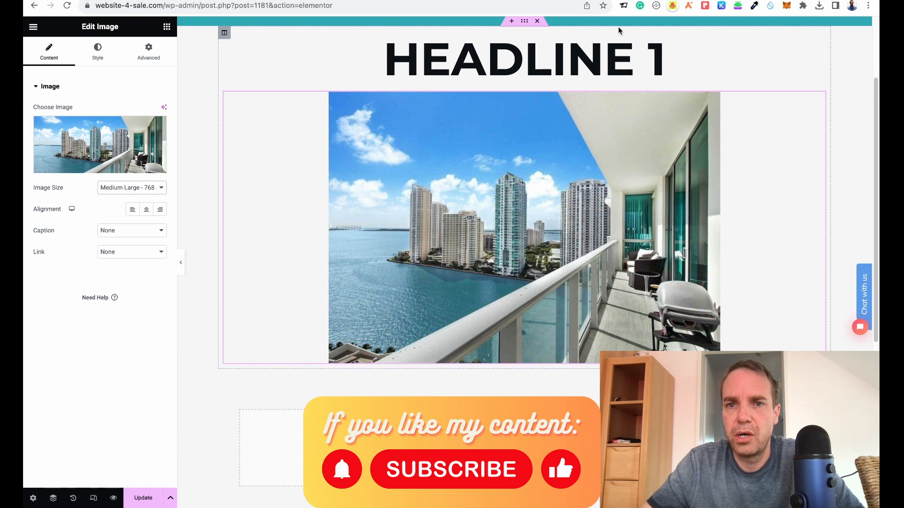
left_click(169, 31)
scroll(531, 142, "down", 3)
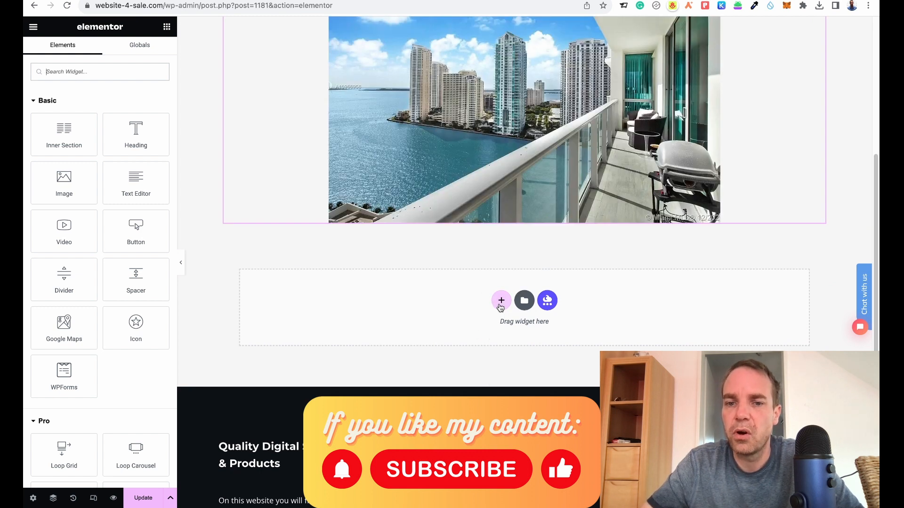
left_click(502, 301)
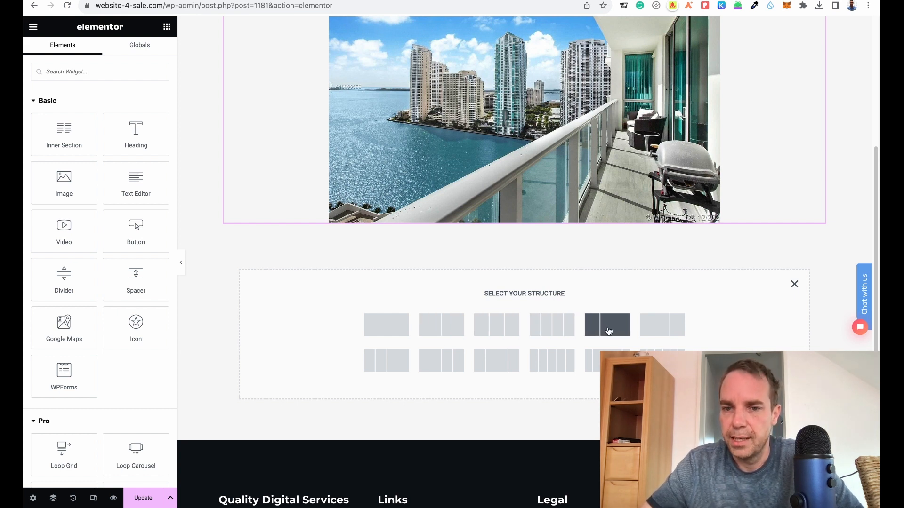
left_click(442, 331)
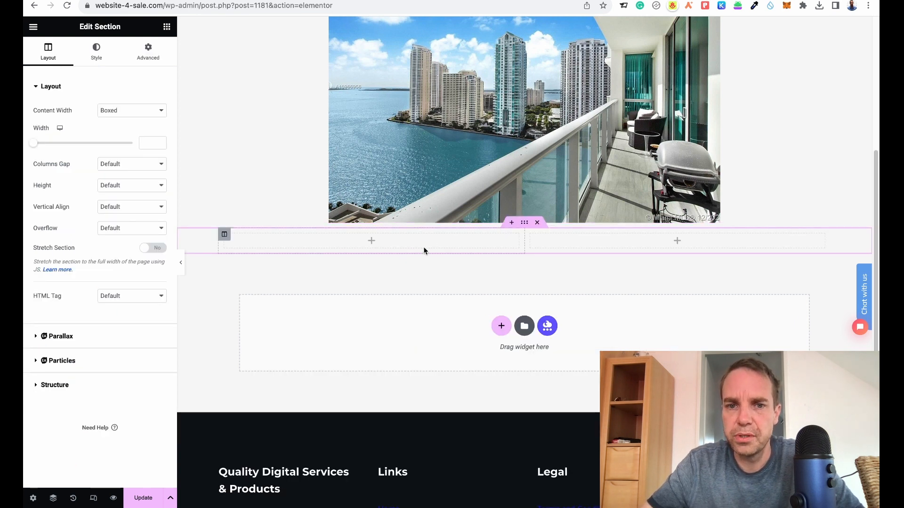
Place a Text Editor widget in the right column and a Video widget with YouTube as source in the left column.
left_click(167, 26)
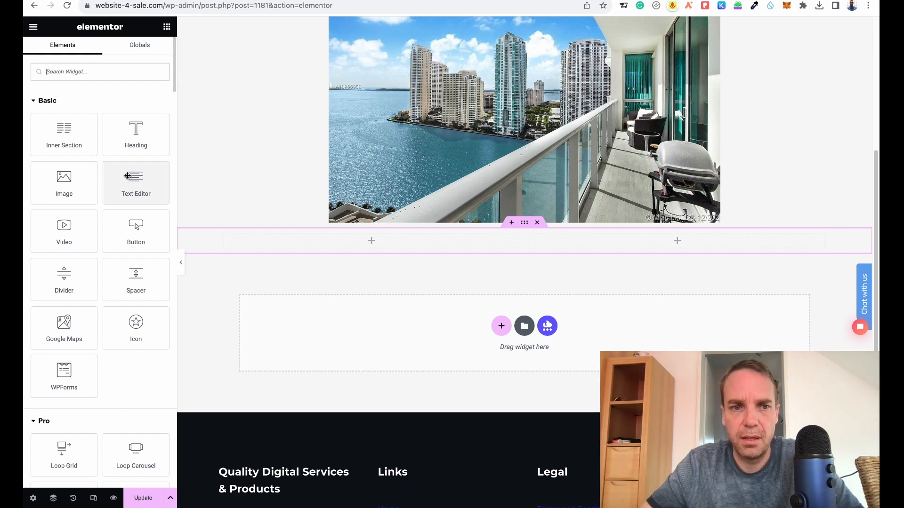
left_click_drag(128, 177, 618, 238)
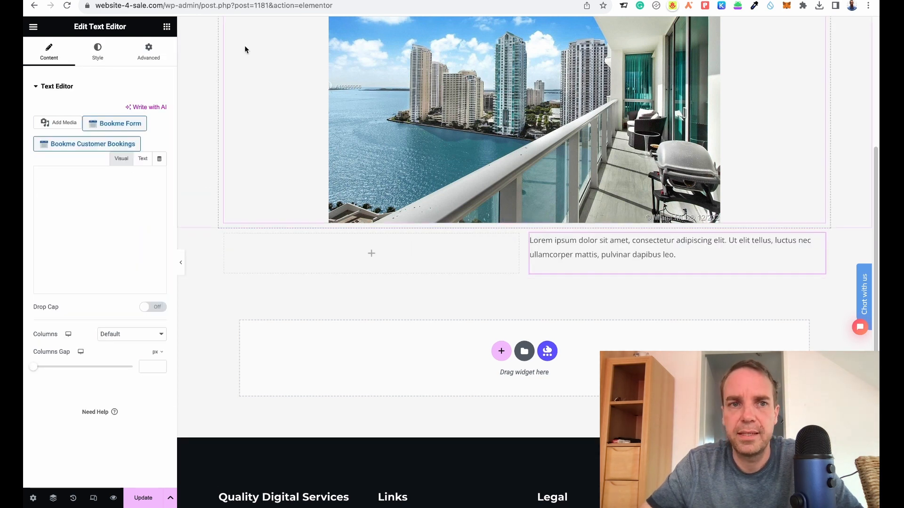
left_click(167, 29)
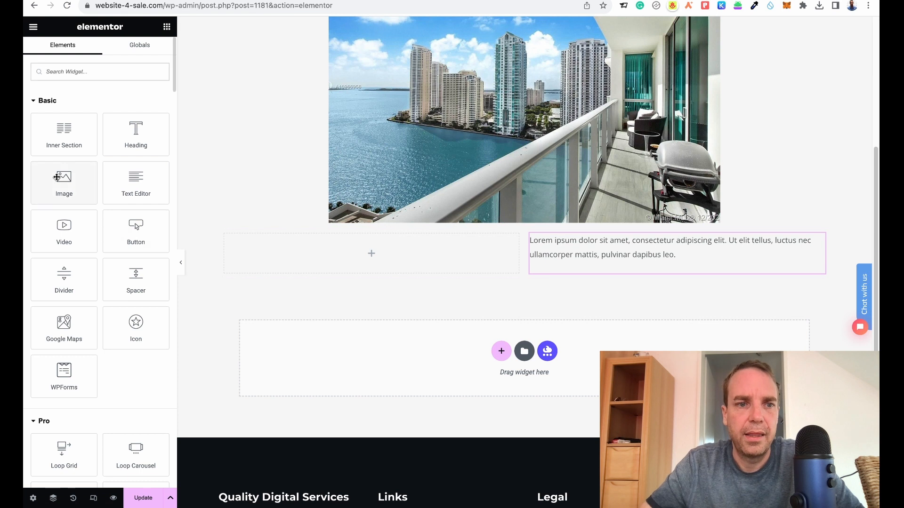
left_click_drag(66, 236, 380, 253)
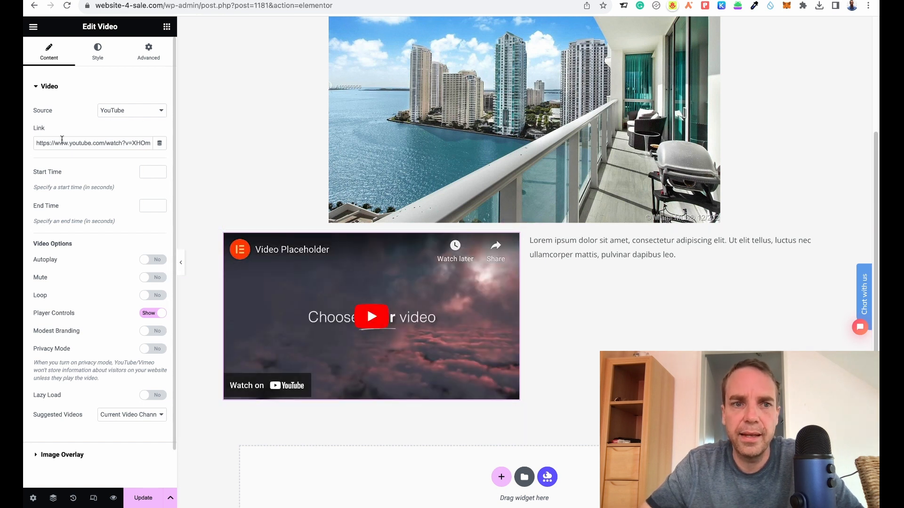
left_click(161, 113)
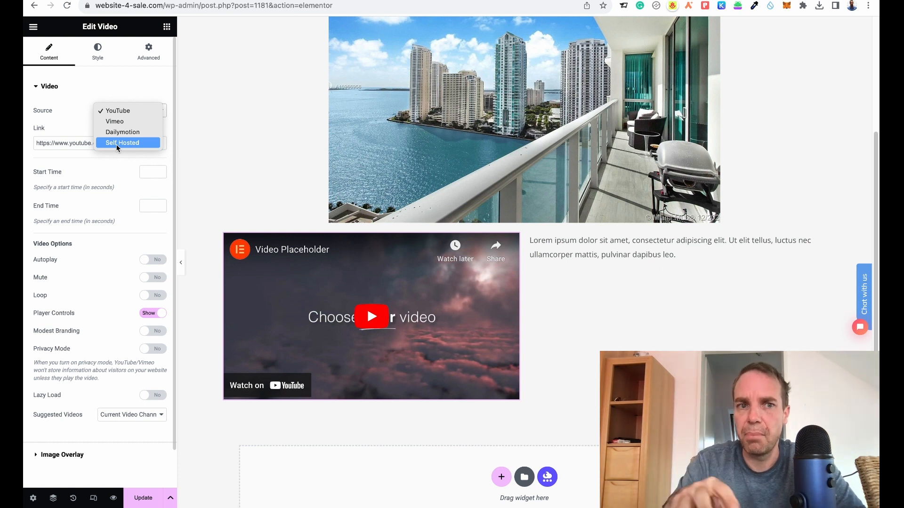
left_click(69, 109)
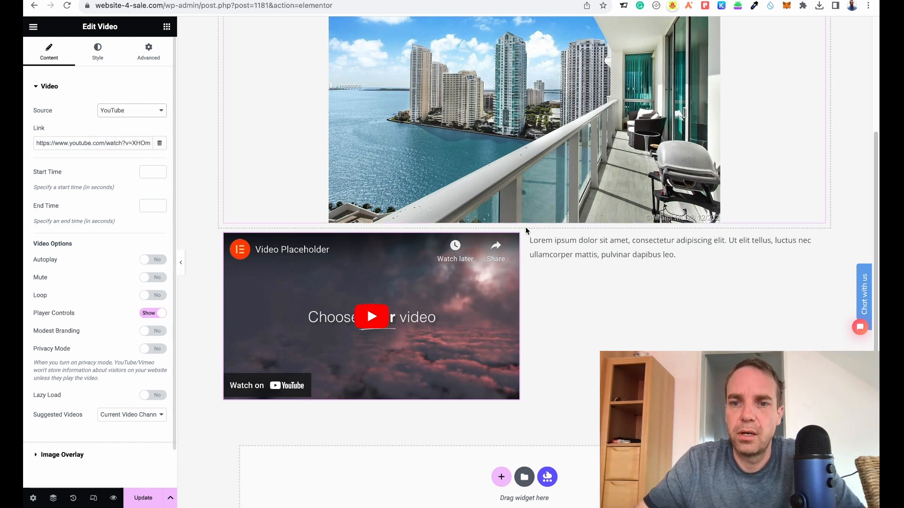
Set the text editor's typography to the Helvetica font family at size 33 px.
left_click(580, 262)
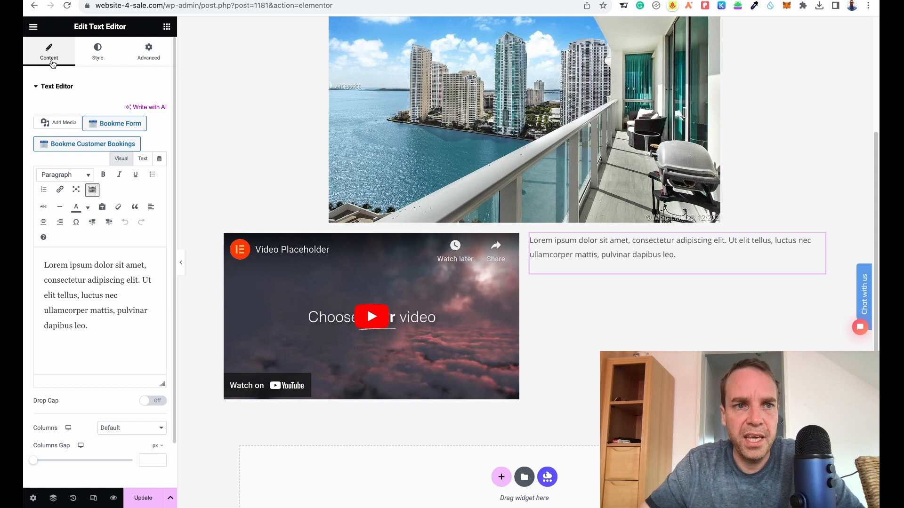
left_click(103, 62)
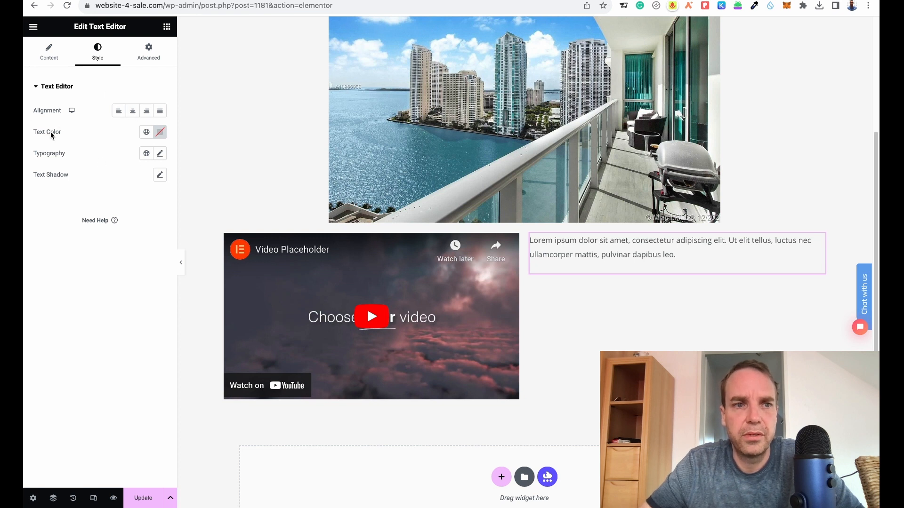
left_click(158, 154)
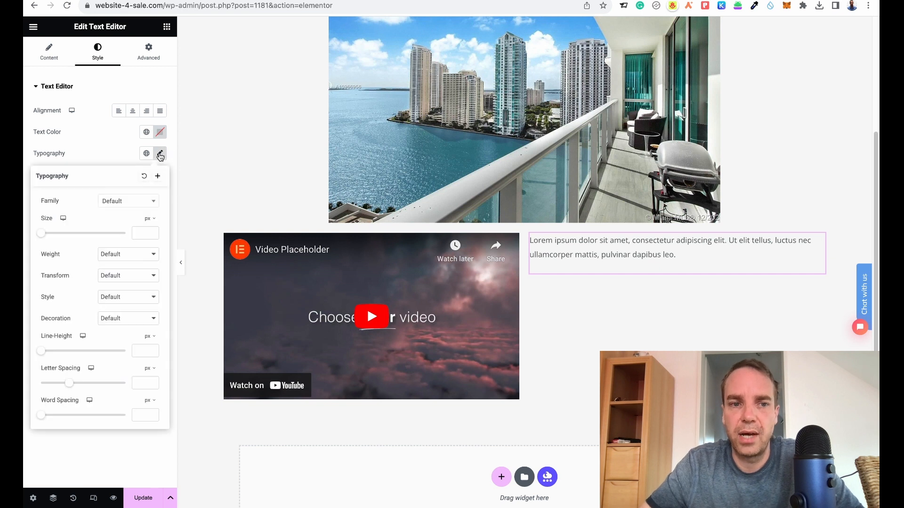
left_click(154, 205)
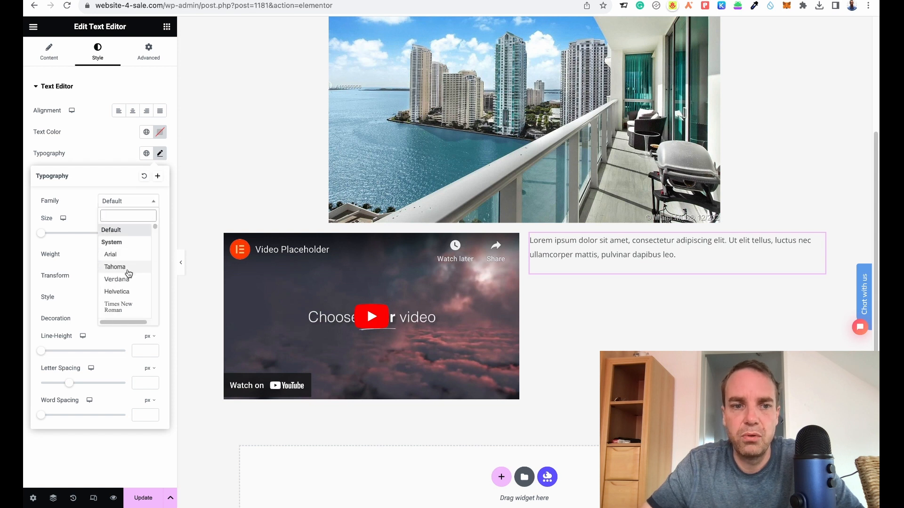
left_click(131, 292)
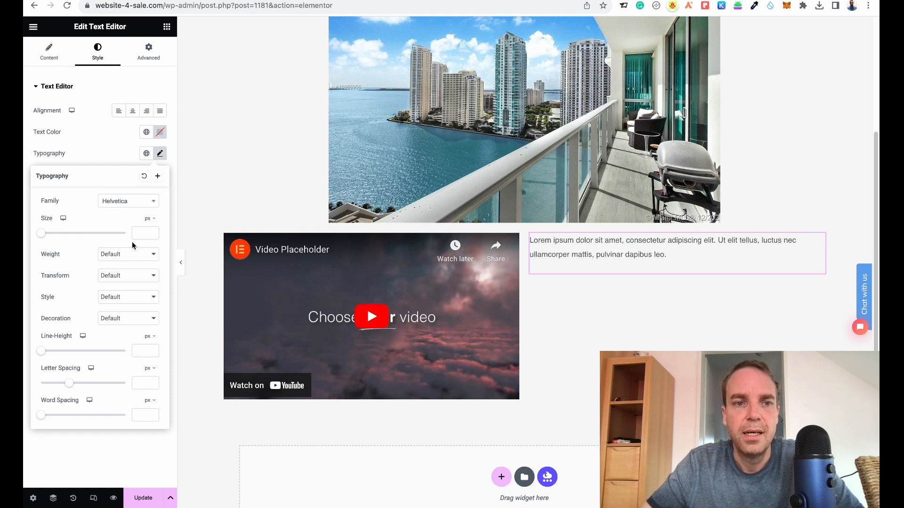
left_click_drag(43, 236, 57, 236)
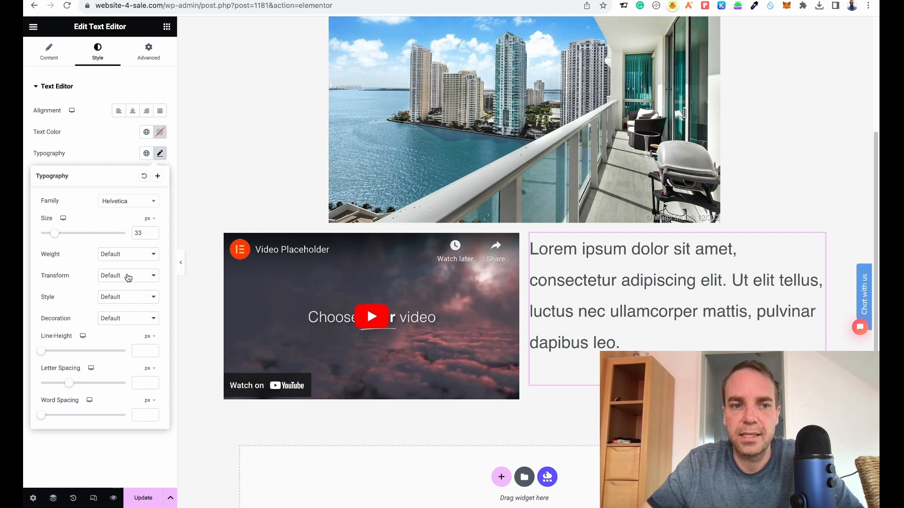
left_click(111, 161)
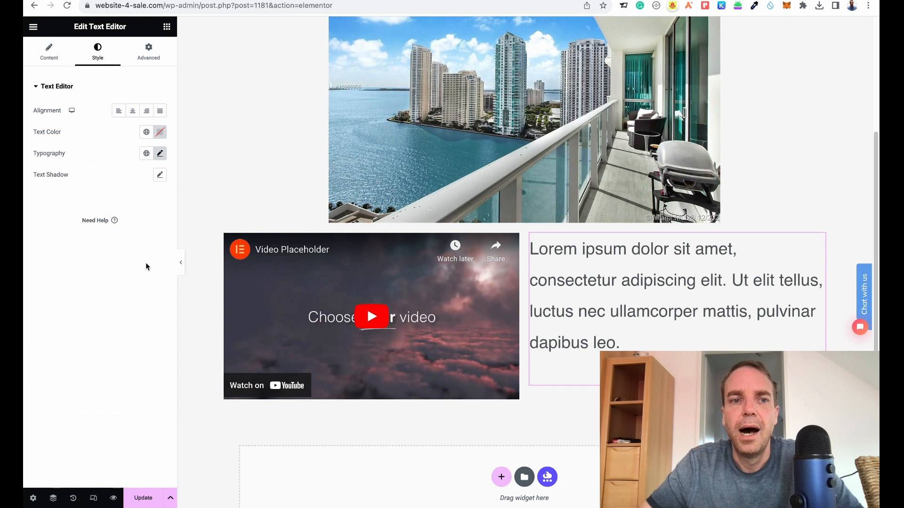
Step back through the editing history to earlier states, then return to the latest edit.
left_click(167, 27)
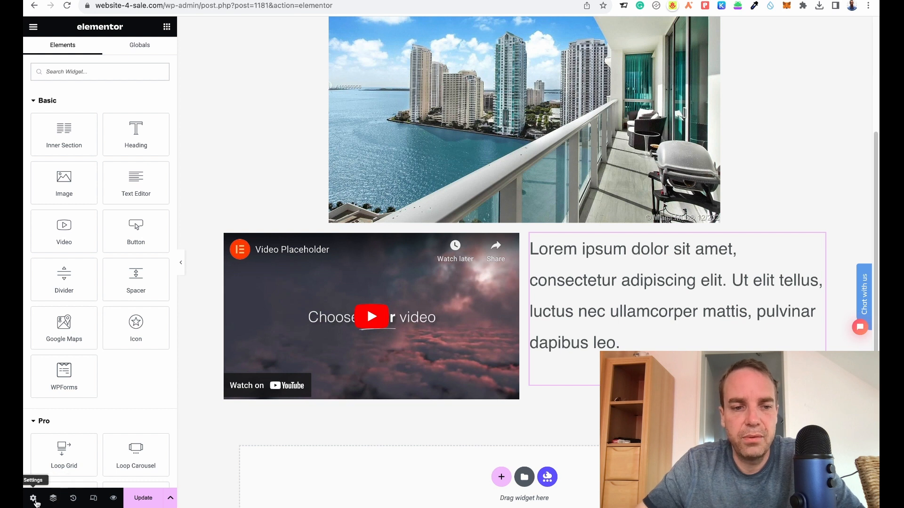
left_click(73, 498)
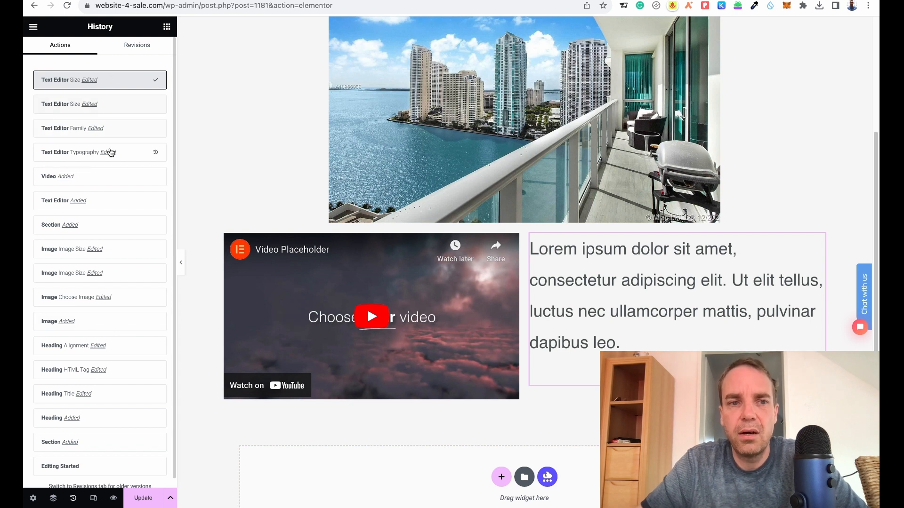
left_click(115, 106)
left_click(125, 128)
left_click(132, 160)
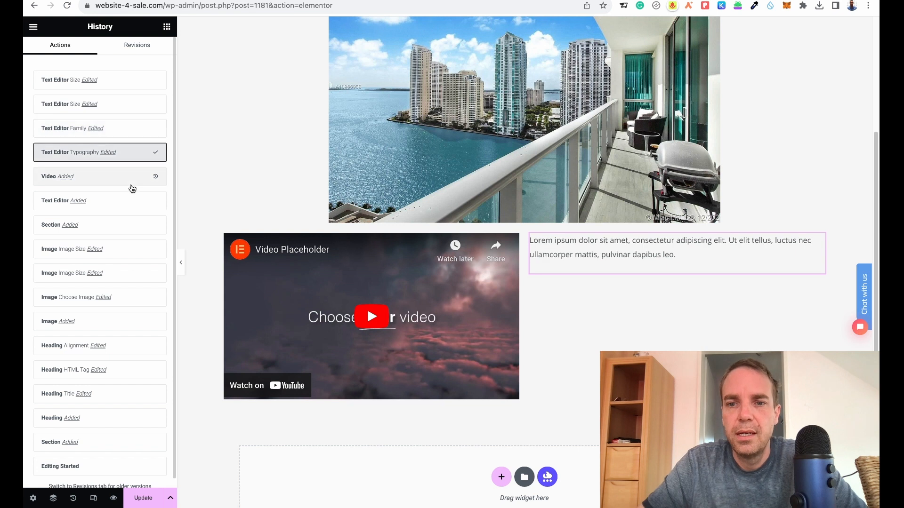
left_click(127, 182)
left_click(123, 201)
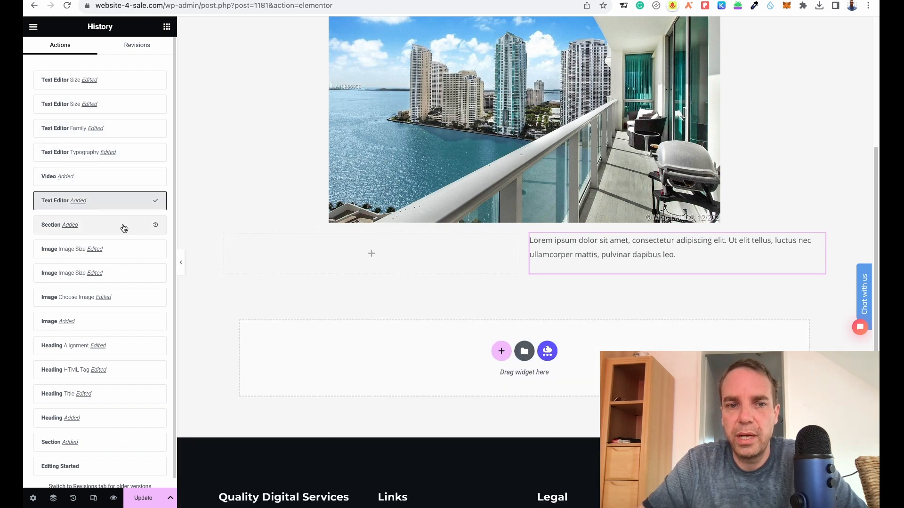
left_click(124, 233)
left_click(125, 247)
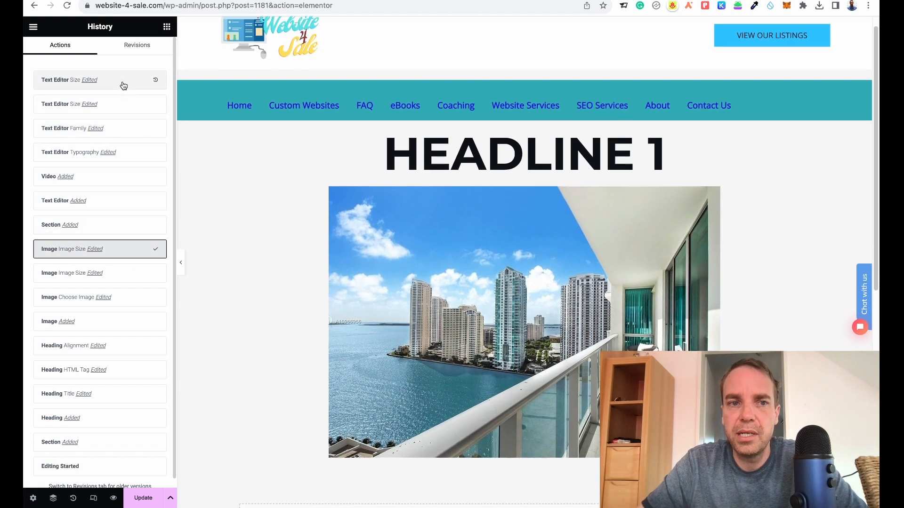
left_click(123, 83)
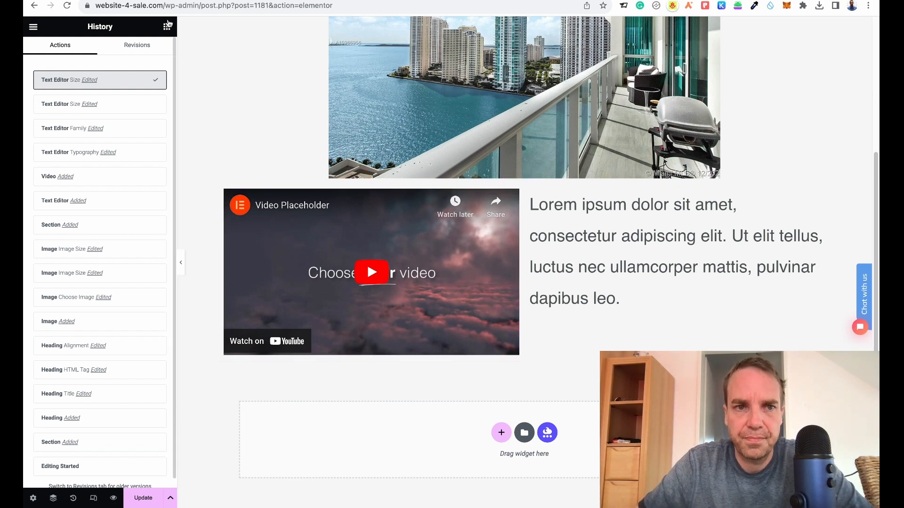
left_click(167, 30)
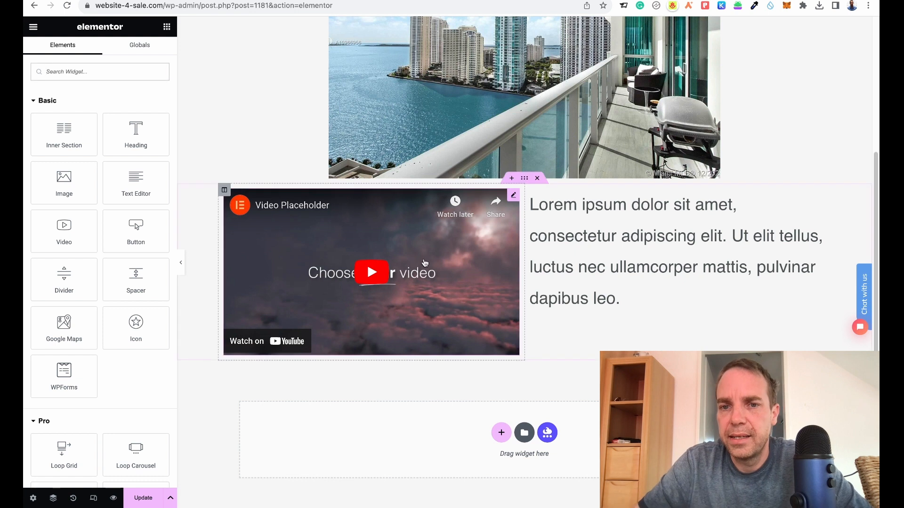
Add a Text Editor widget below the video in the left column.
scroll(564, 270, "up", 1)
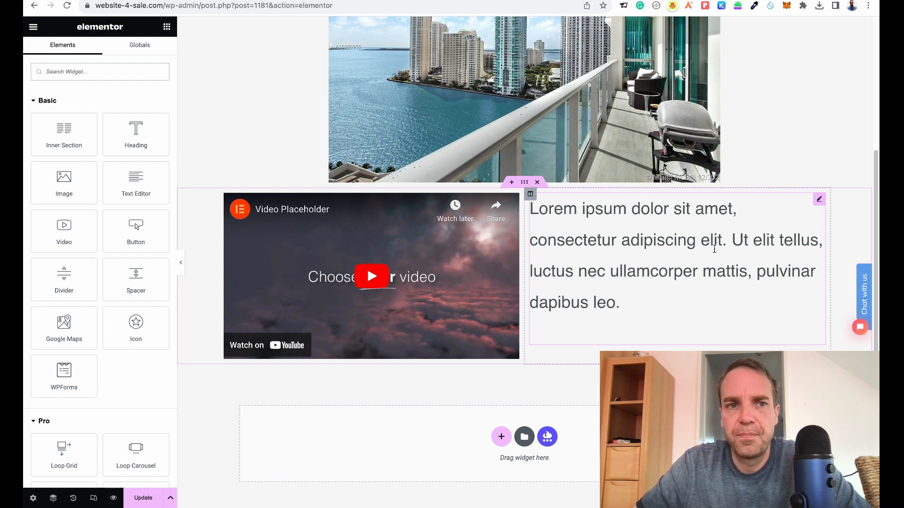
right_click(820, 202)
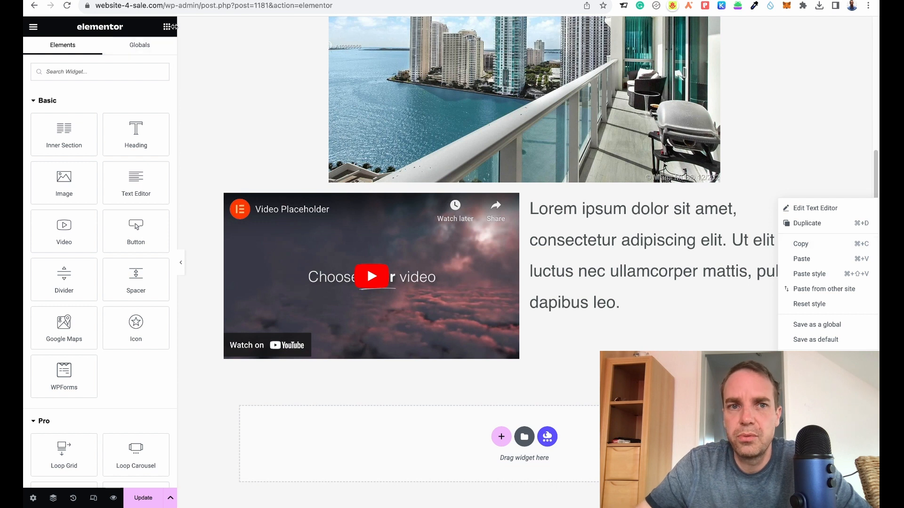
left_click(192, 75)
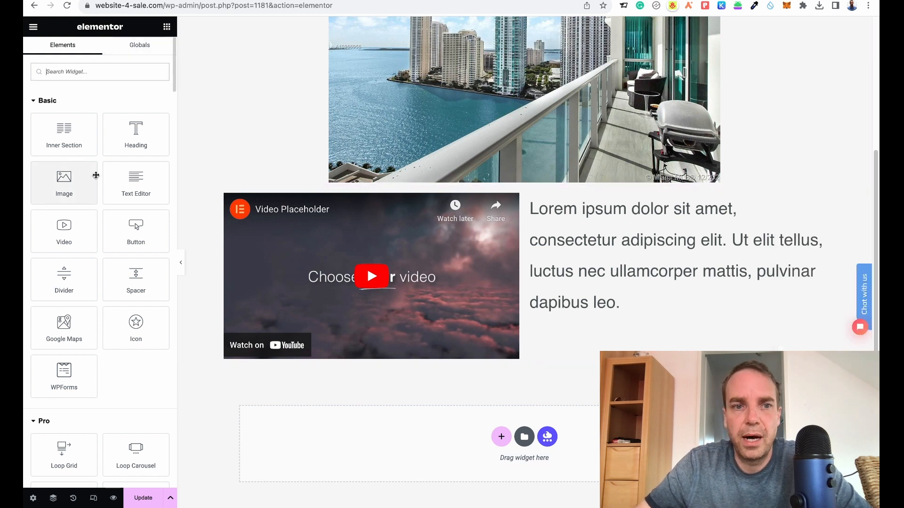
left_click_drag(151, 173, 374, 325)
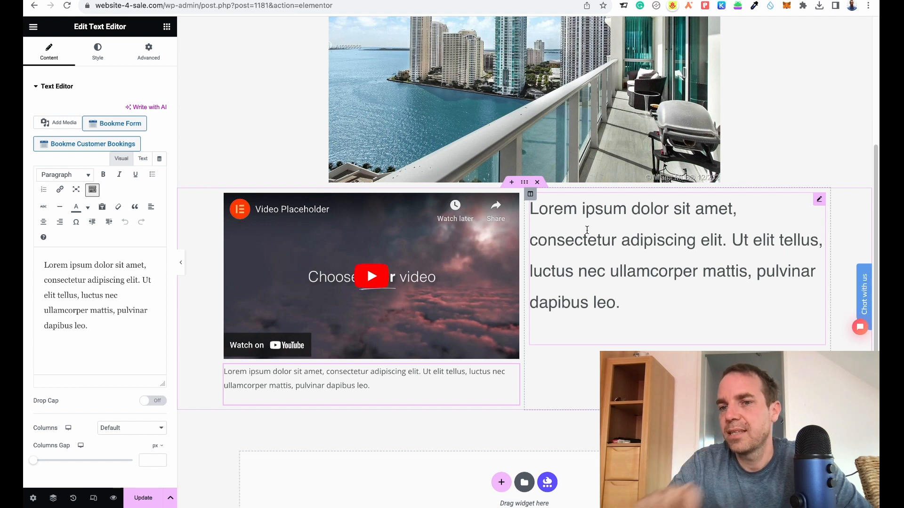
Copy the right column text editor and paste its style onto the new text editor below the video.
right_click(819, 203)
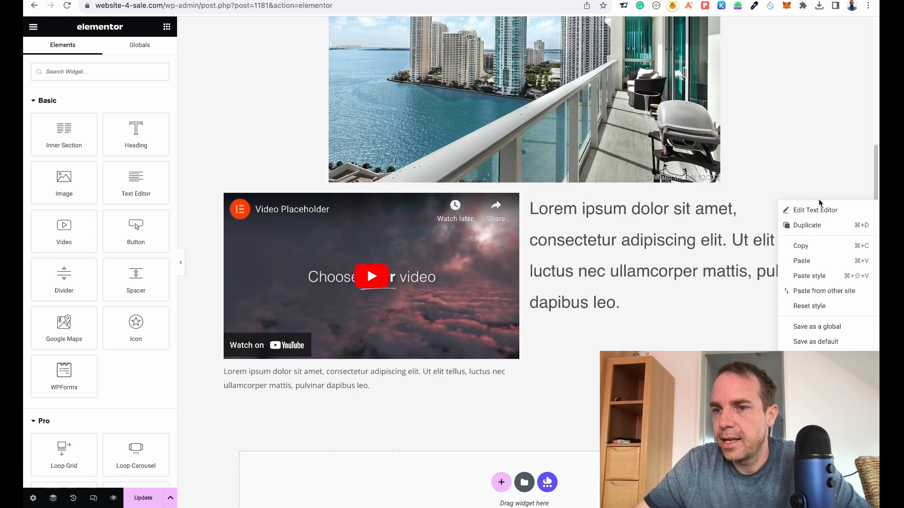
left_click(818, 249)
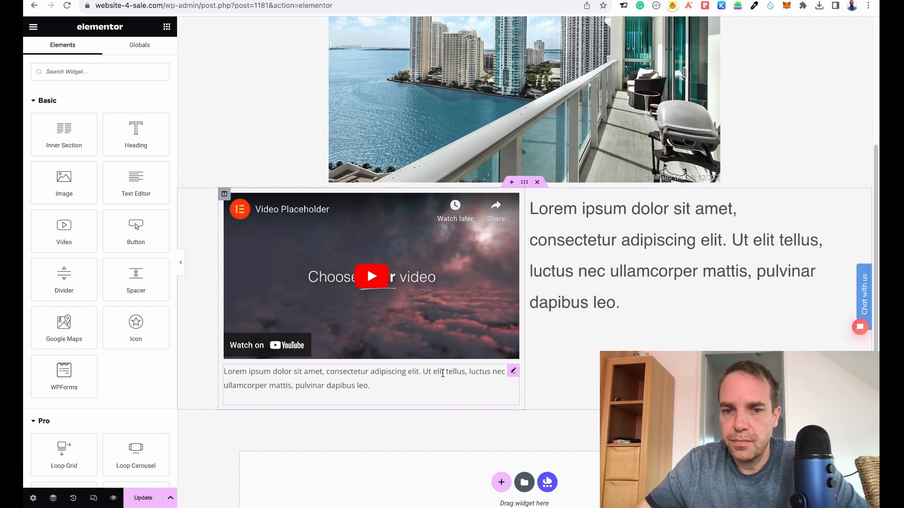
right_click(514, 374)
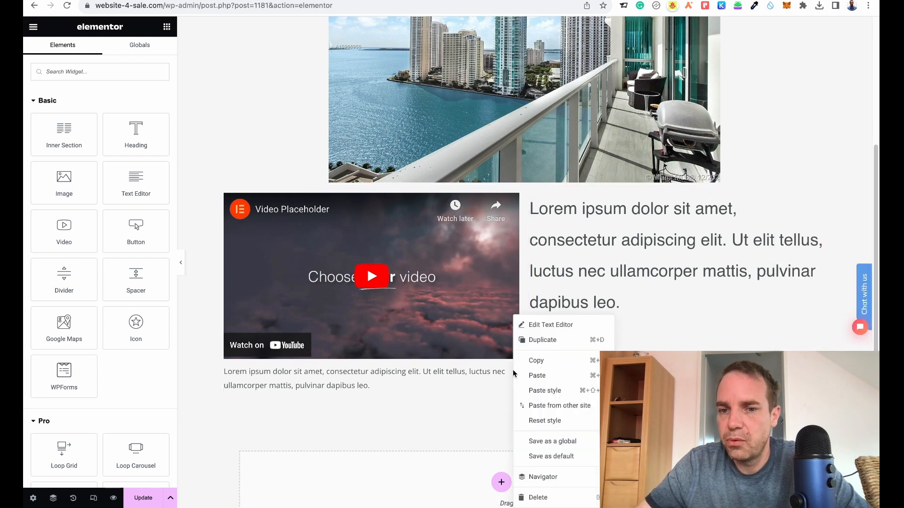
left_click(553, 394)
Delete the text editor below the video.
scroll(448, 346, "down", 2)
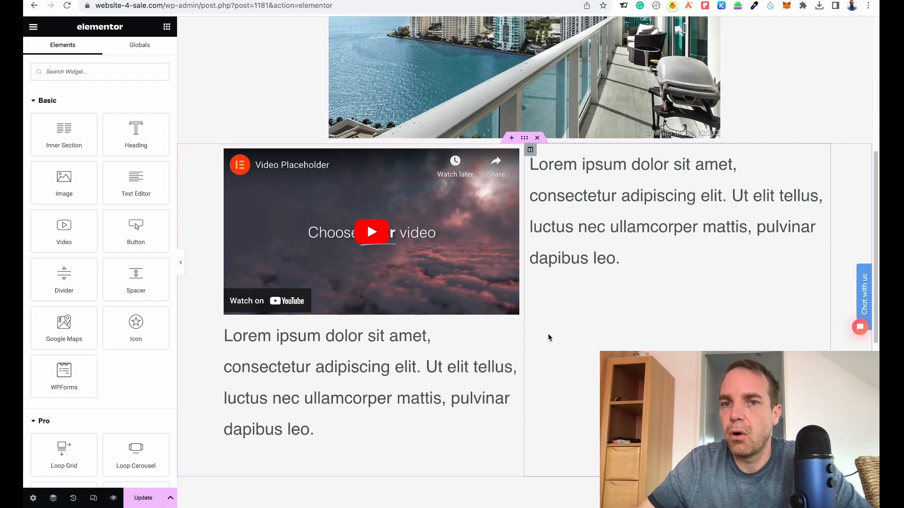
scroll(548, 334, "up", 5)
scroll(550, 330, "down", 3)
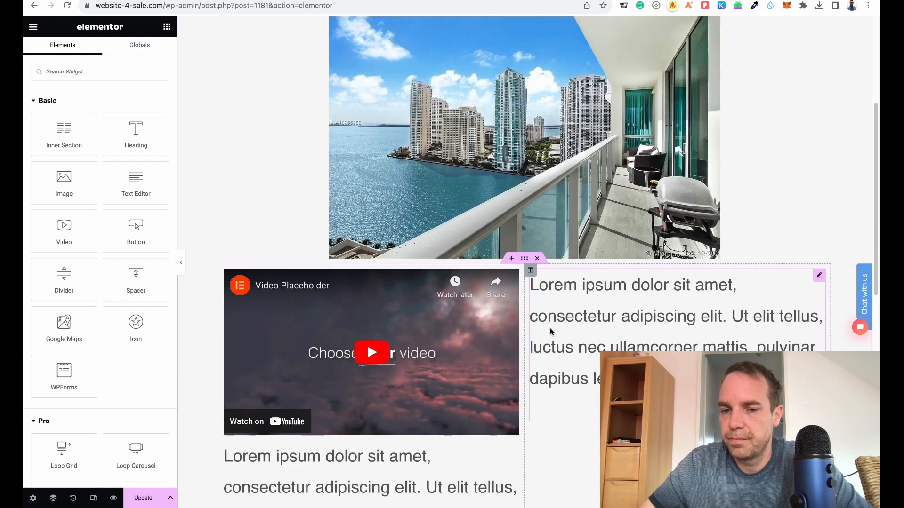
scroll(550, 327, "down", 5)
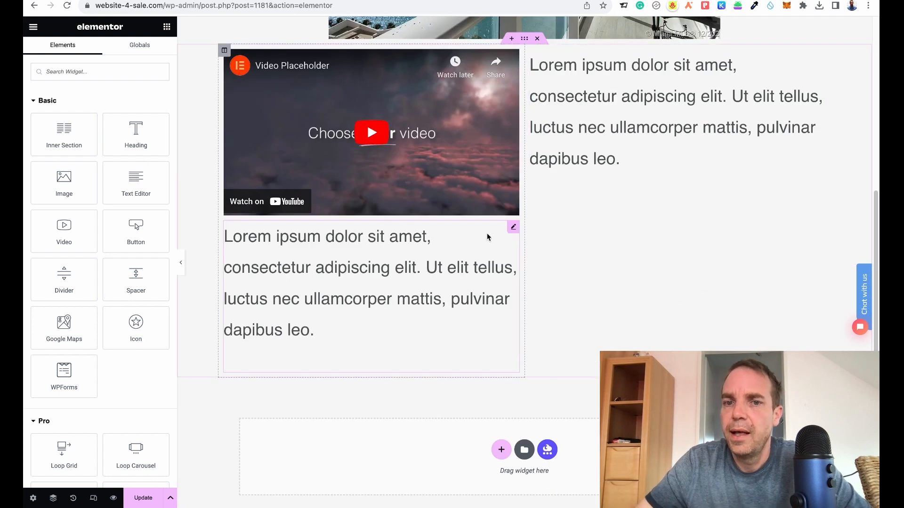
right_click(513, 233)
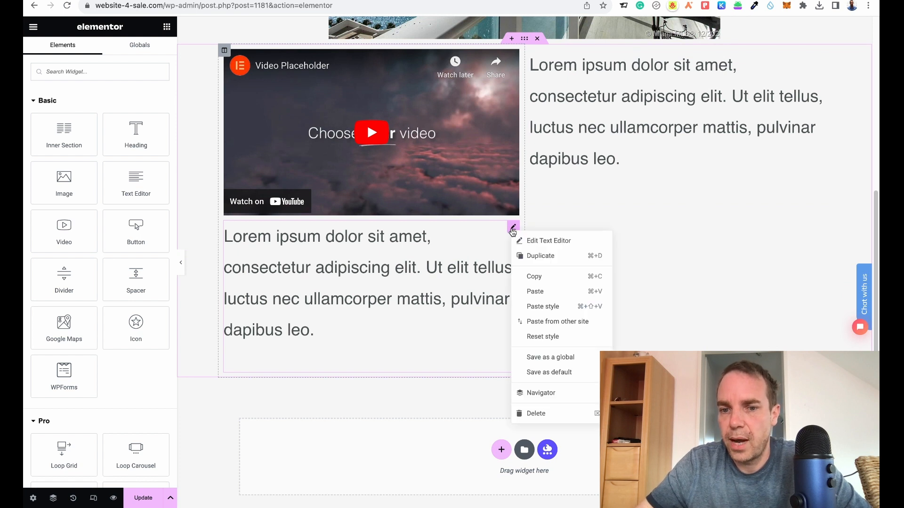
left_click(536, 414)
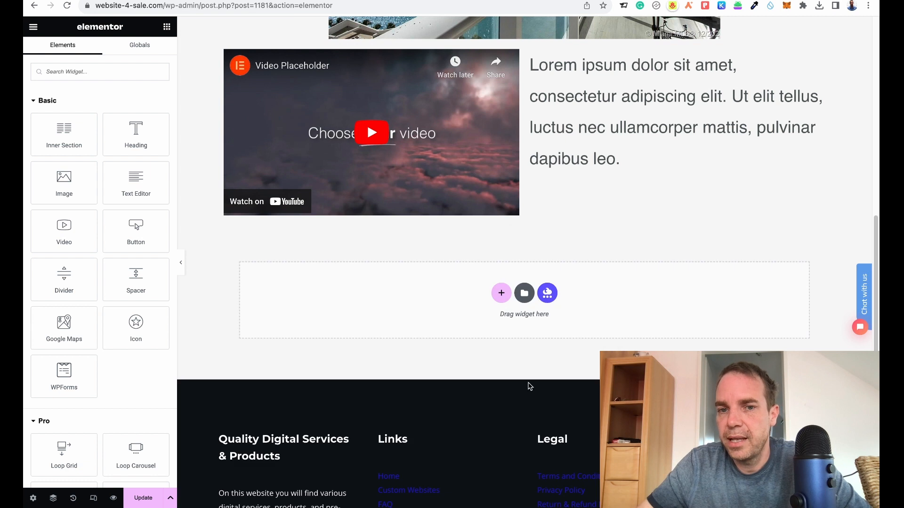
Open the template library, filter blocks by the Services category, and insert the Our Services block below the section.
left_click(525, 297)
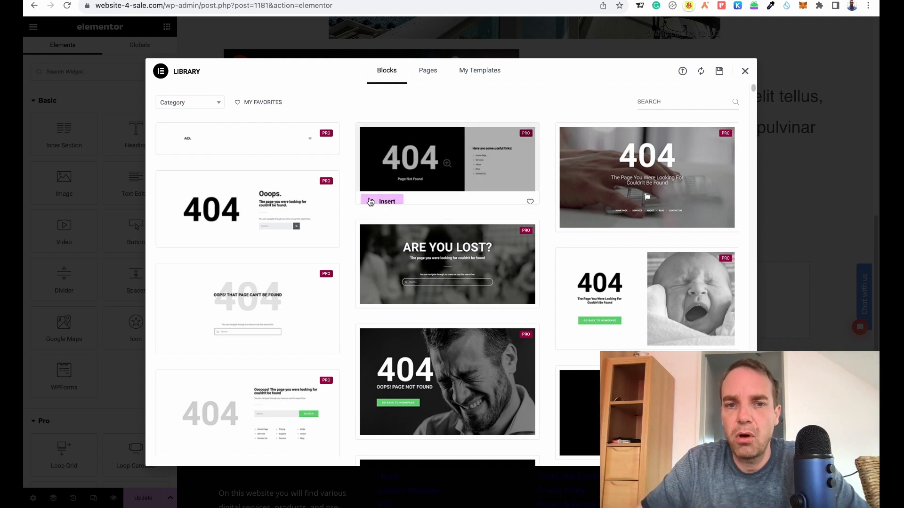
left_click(216, 106)
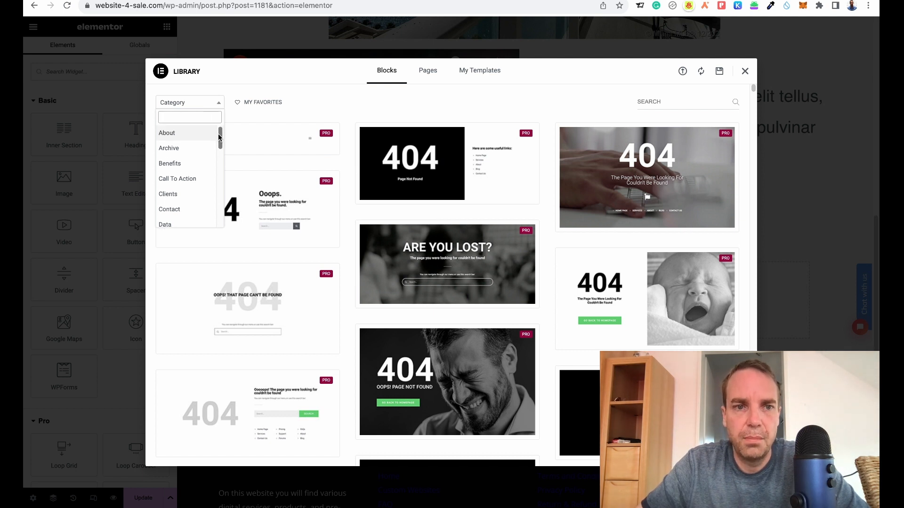
left_click_drag(220, 137, 217, 174)
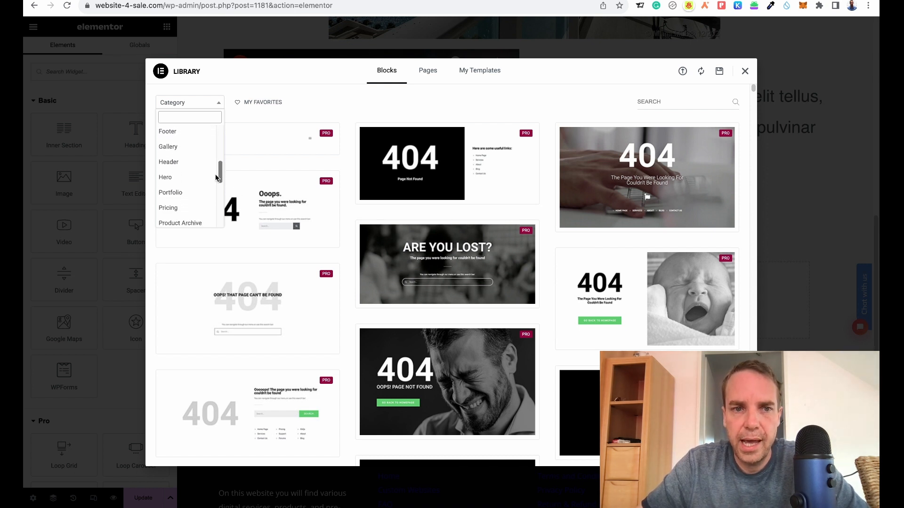
left_click(184, 168)
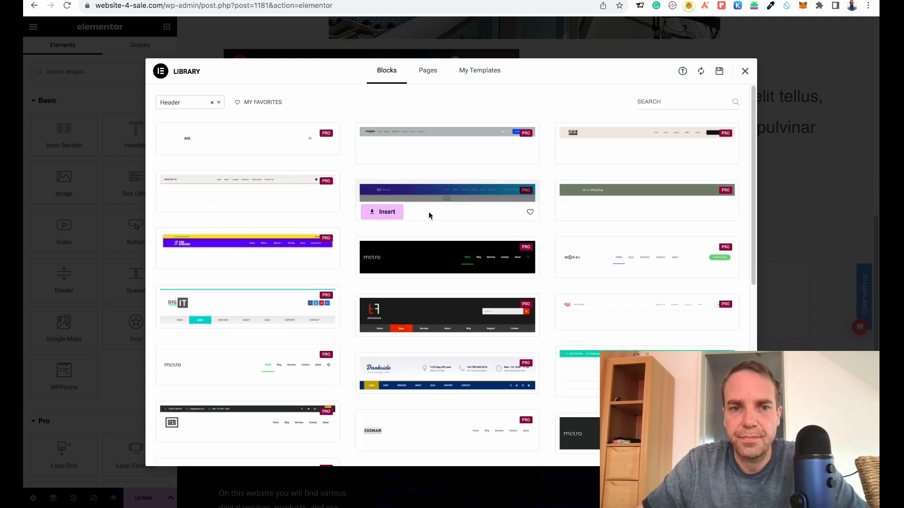
left_click(221, 106)
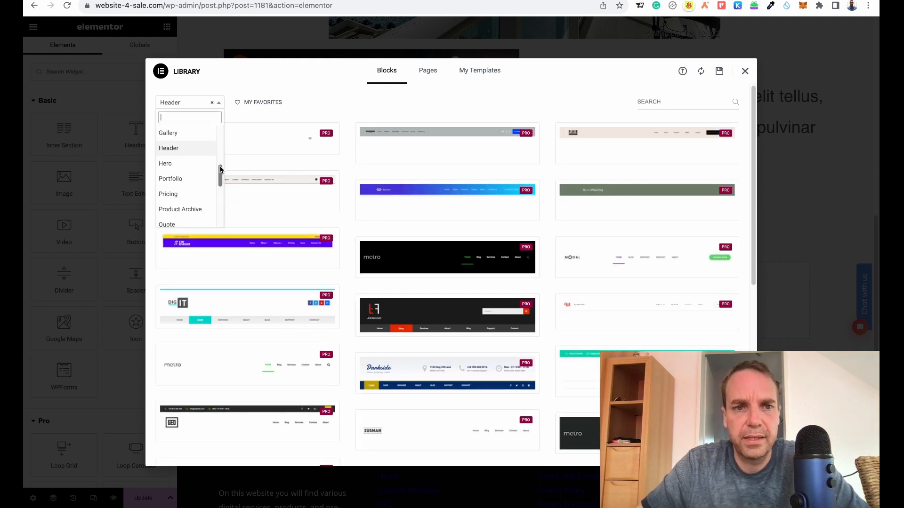
left_click_drag(218, 171, 221, 185)
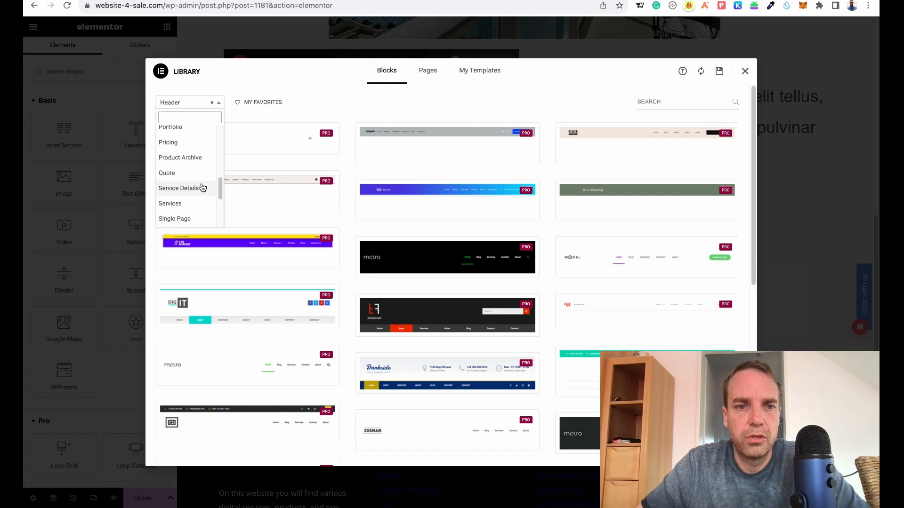
left_click(179, 188)
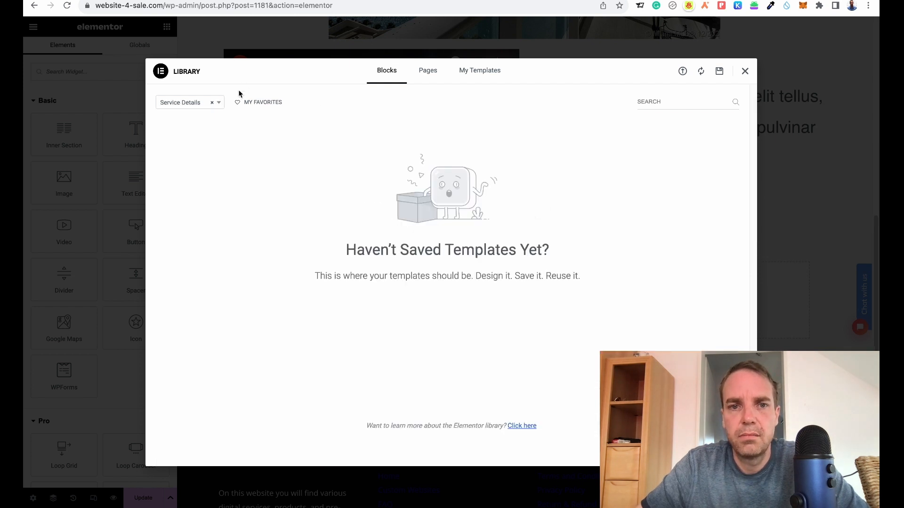
left_click(223, 107)
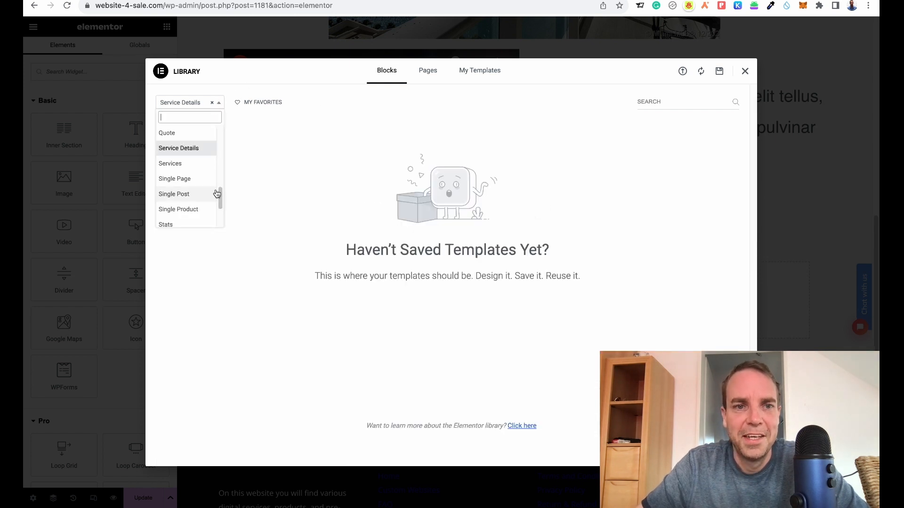
left_click(179, 164)
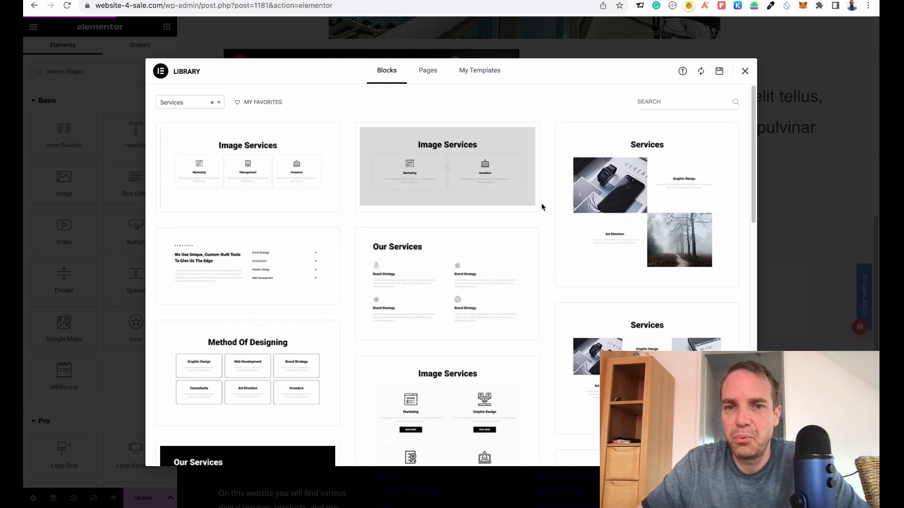
mouse_move(385, 330)
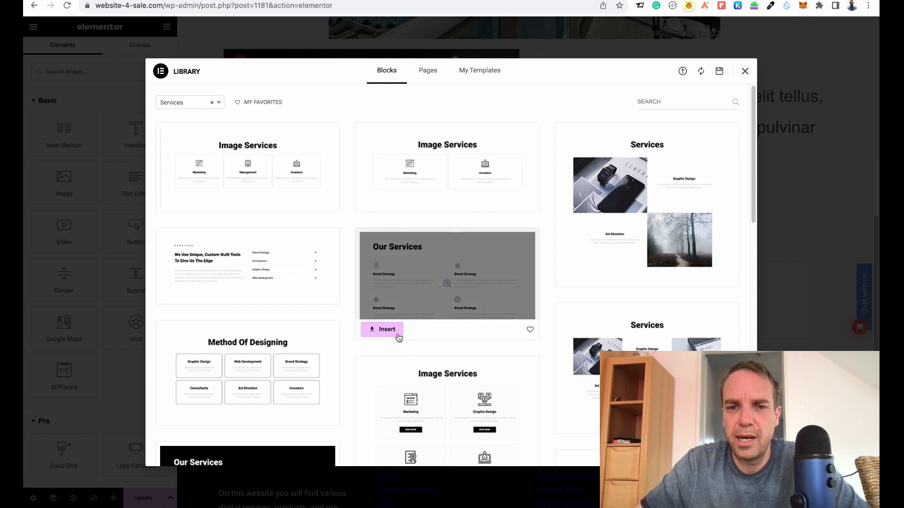
left_click(398, 336)
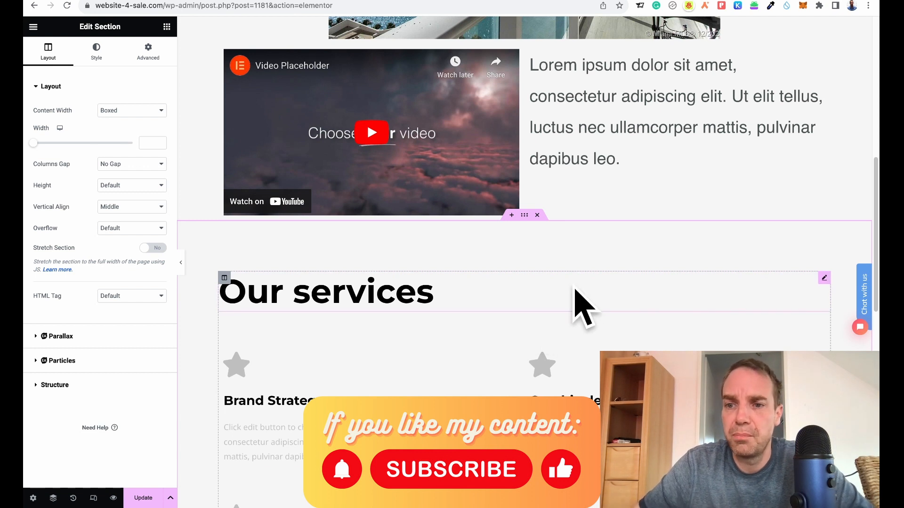
Rename the inserted block's heading to My Services.
scroll(476, 252, "down", 3)
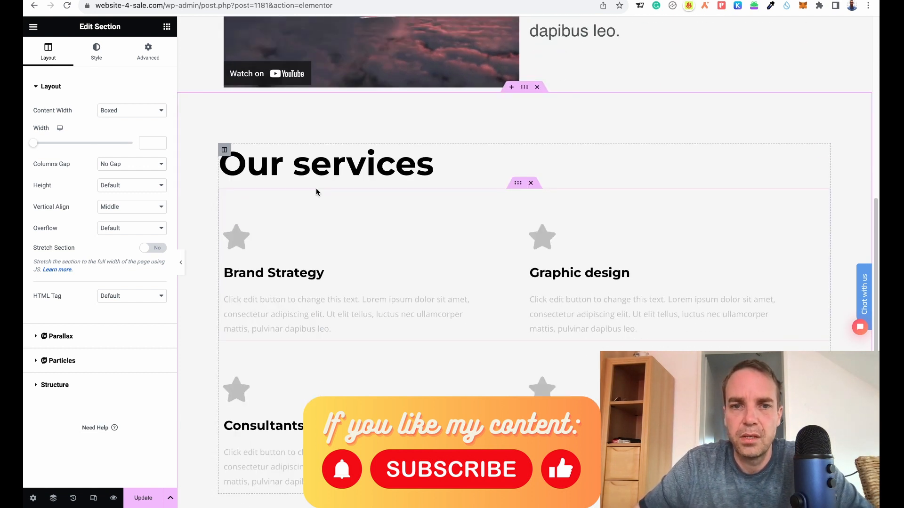
left_click(332, 174)
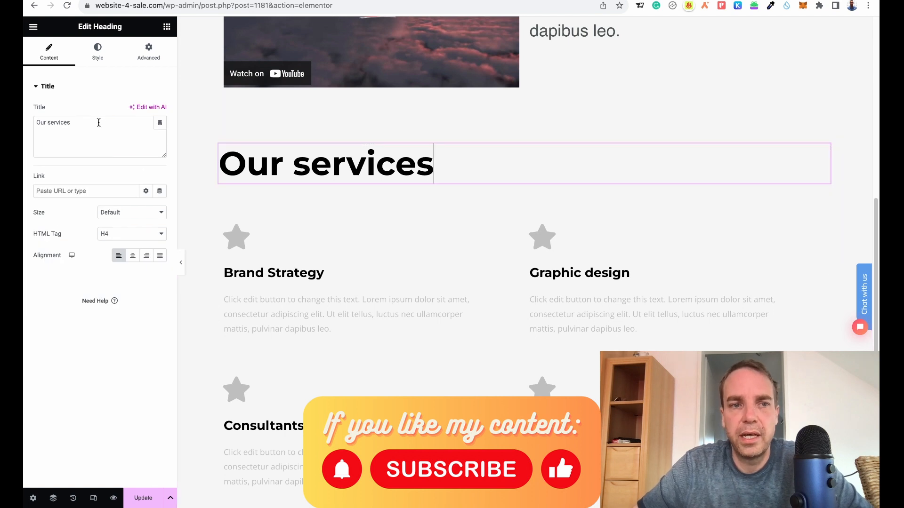
left_click_drag(99, 122, 36, 123)
left_click(47, 123)
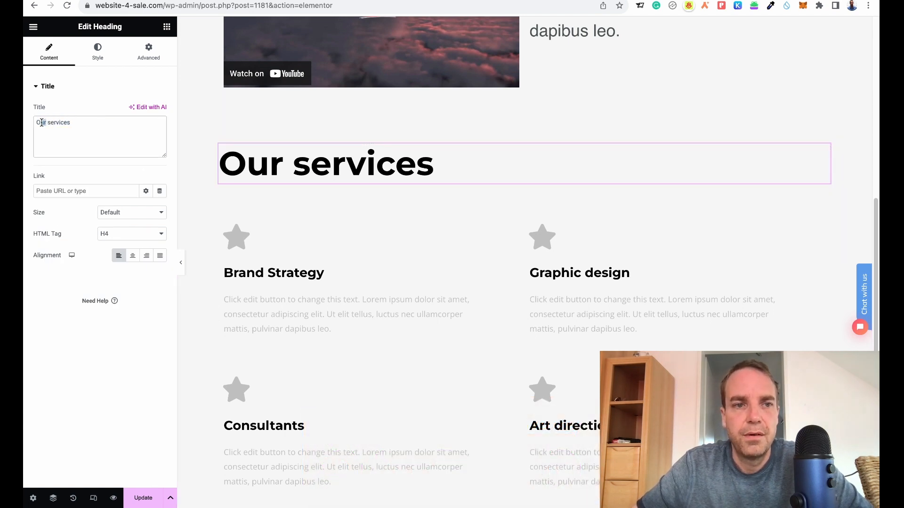
type("My")
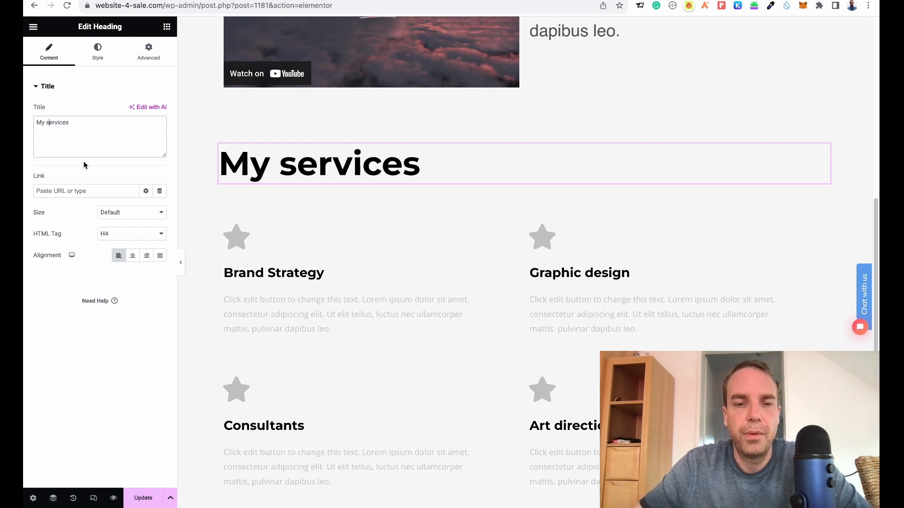
key("BackSpace")
type("S")
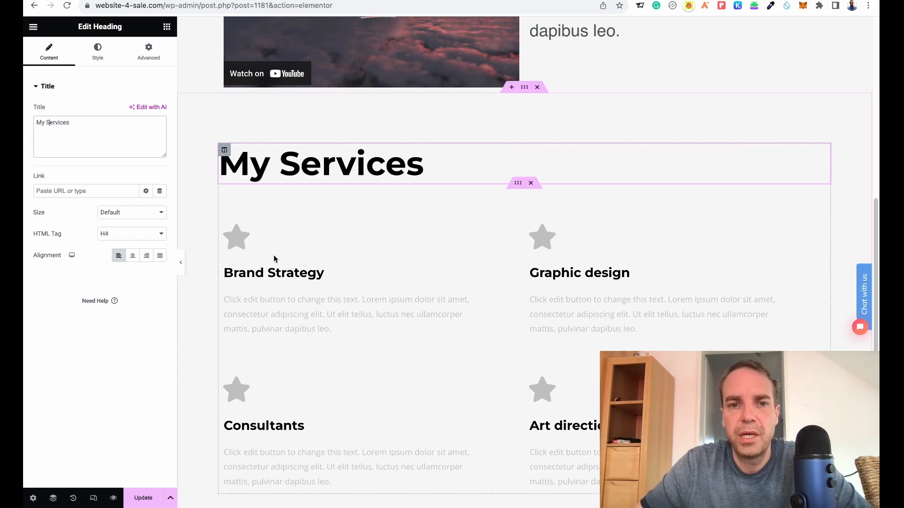
Open the Brand Strategy icon box's settings and return to the widgets panel.
left_click(248, 238)
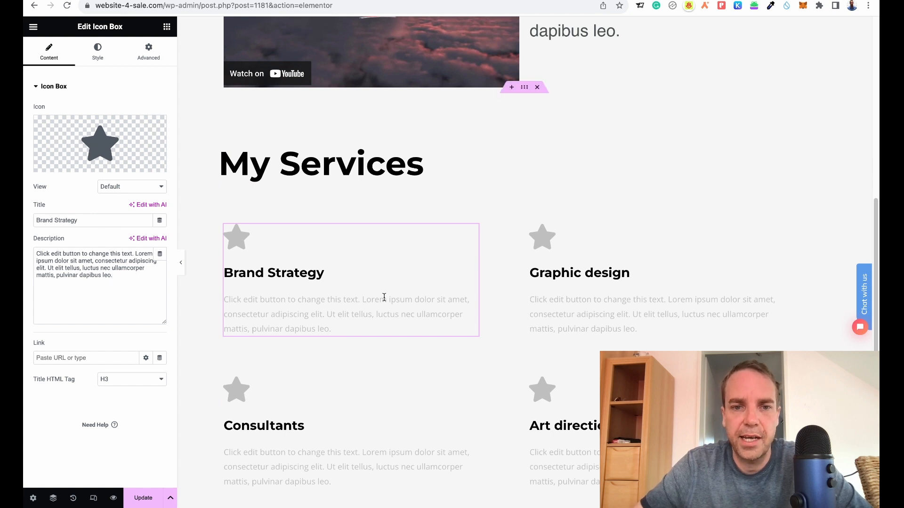
scroll(453, 240, "down", 5)
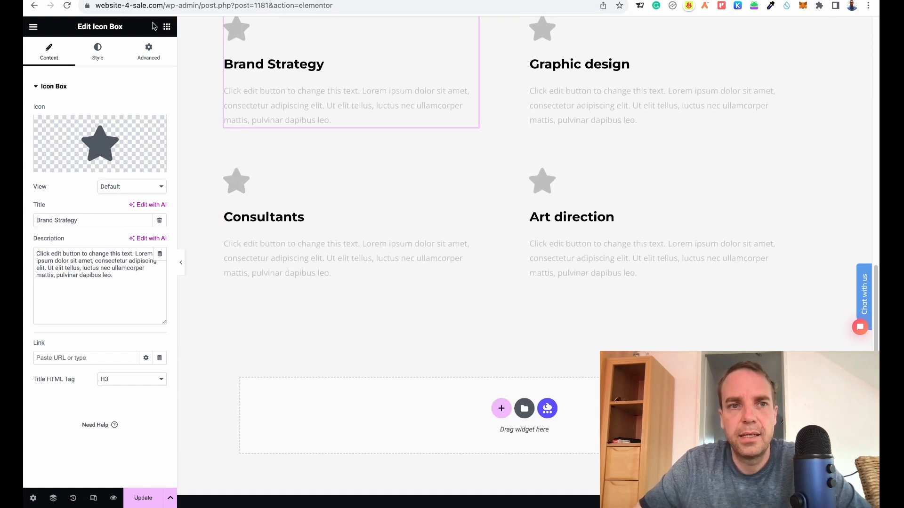
left_click(168, 31)
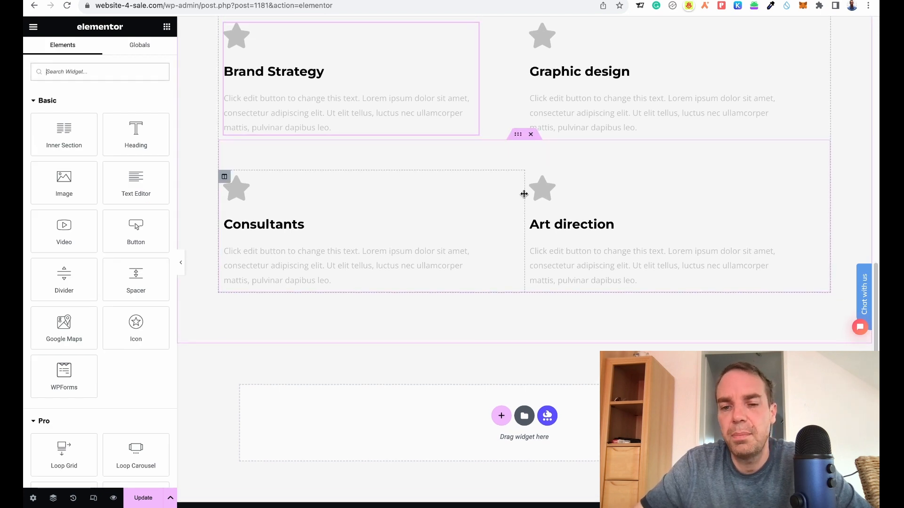
Open the template library, filter blocks by the Team category, and insert the four-photo team block below the services section.
scroll(525, 194, "down", 3)
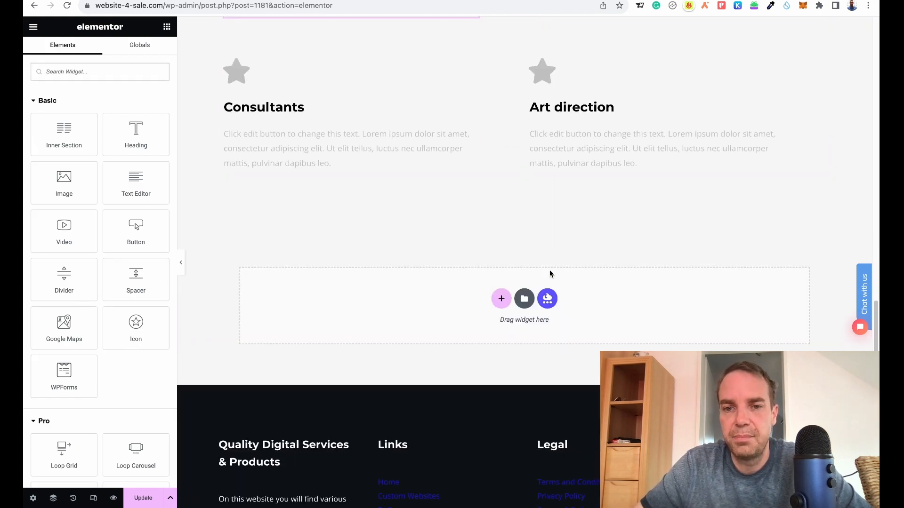
left_click(529, 304)
scroll(444, 243, "down", 8)
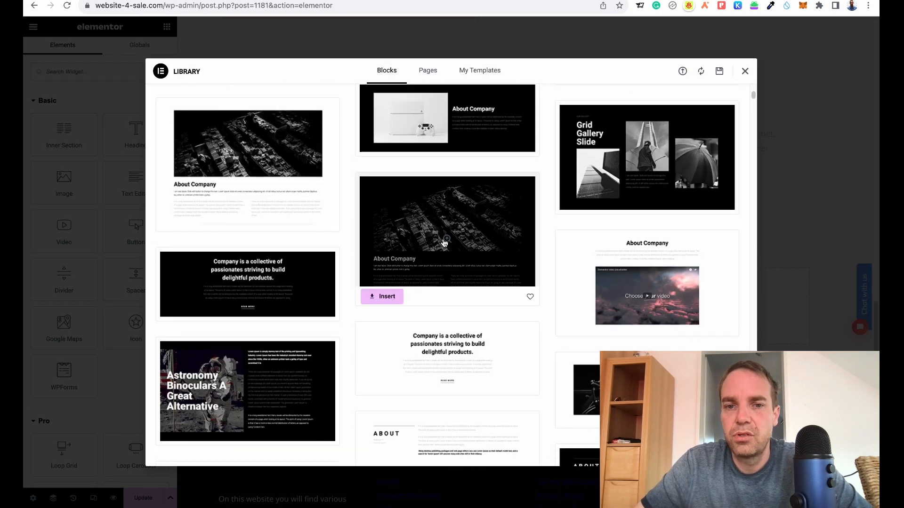
scroll(444, 242, "up", 8)
left_click(218, 104)
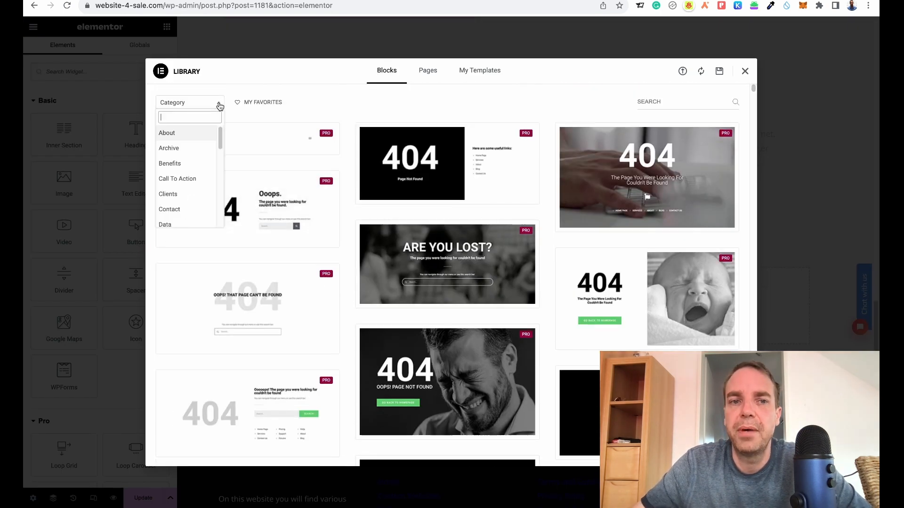
left_click_drag(221, 130, 215, 219)
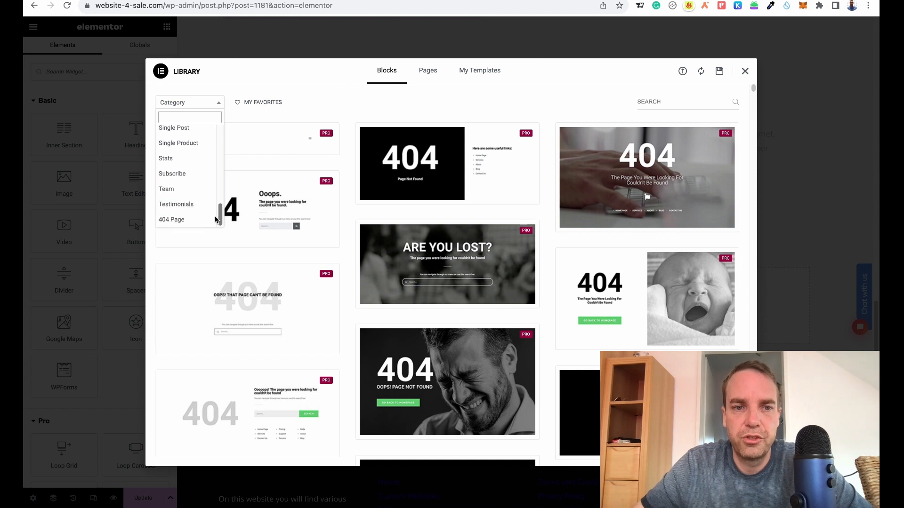
left_click(188, 190)
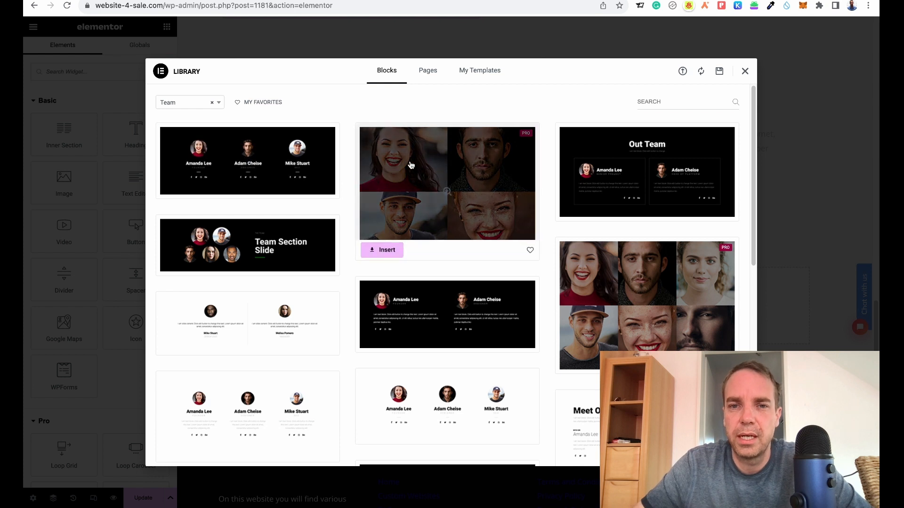
left_click(384, 254)
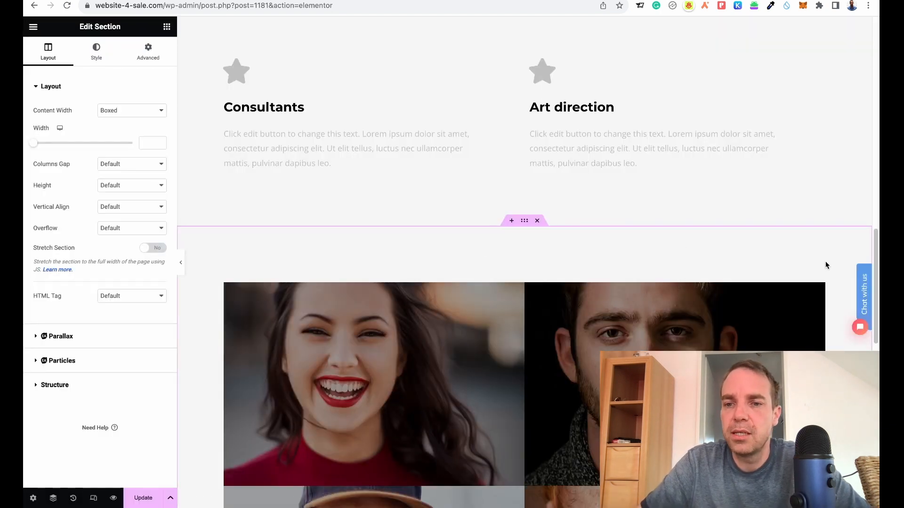
scroll(825, 262, "down", 5)
scroll(586, 213, "up", 2)
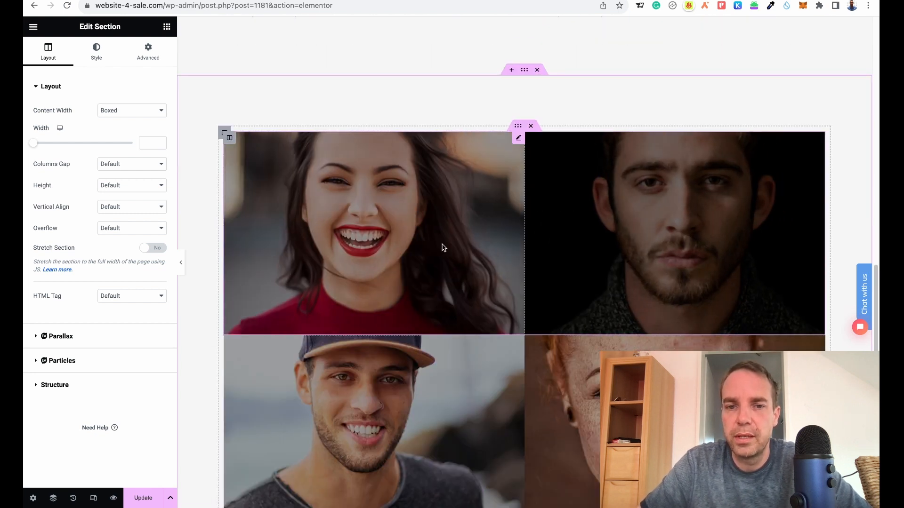
left_click(414, 247)
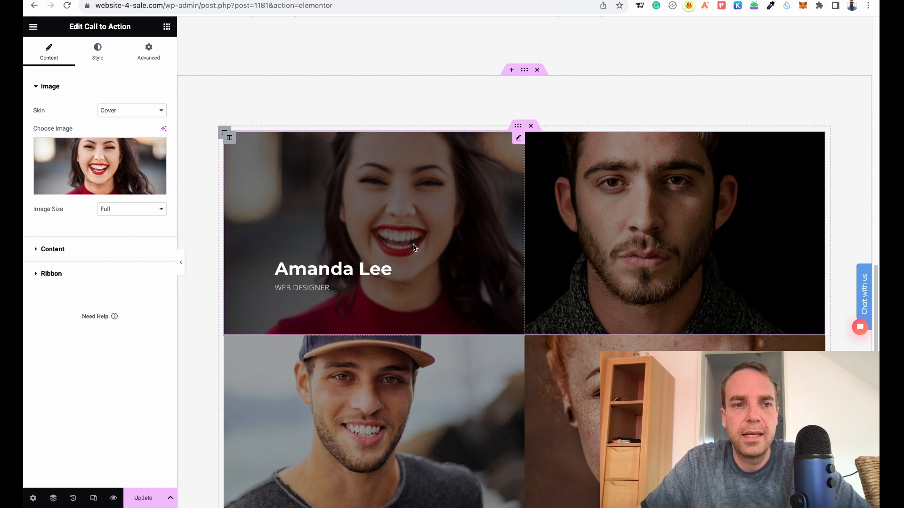
mouse_move(106, 186)
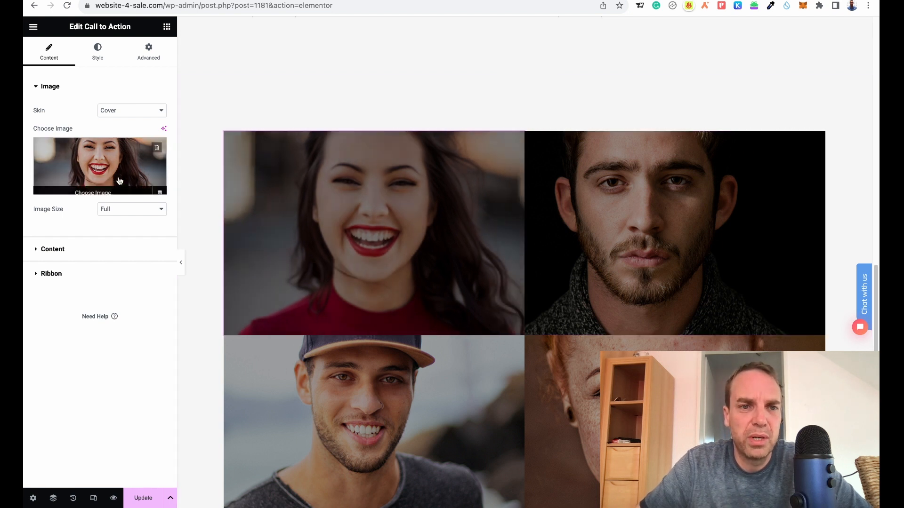
left_click(97, 190)
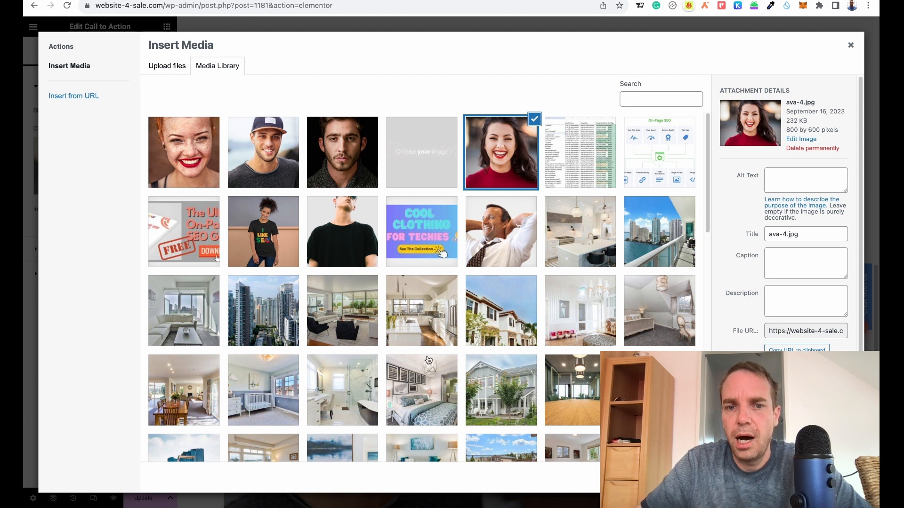
left_click(354, 323)
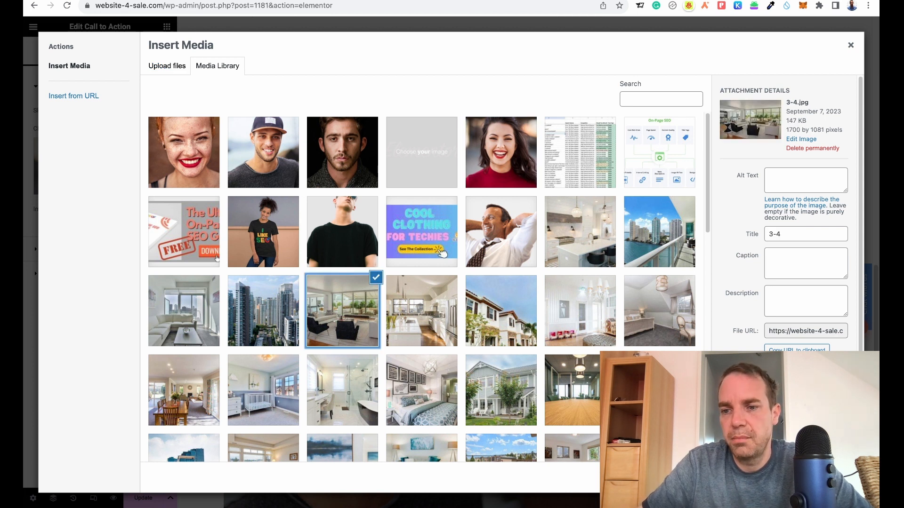
left_click(831, 478)
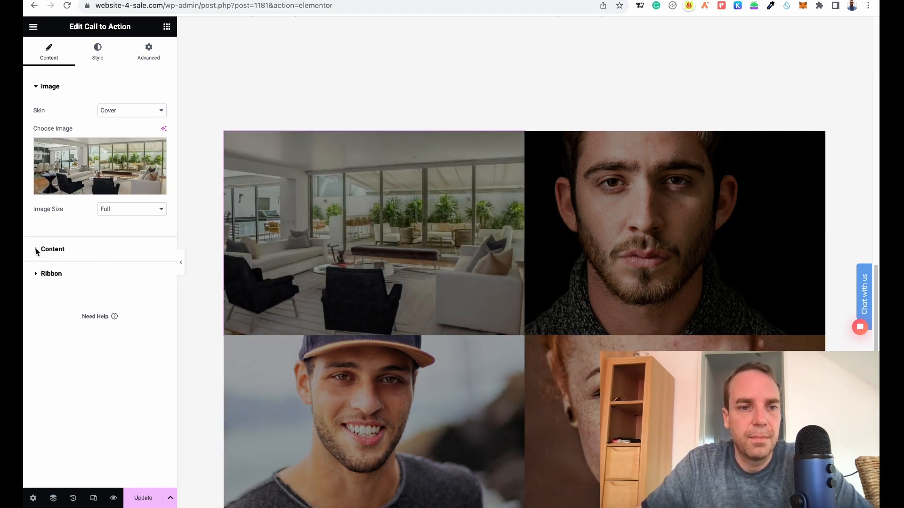
left_click(37, 250)
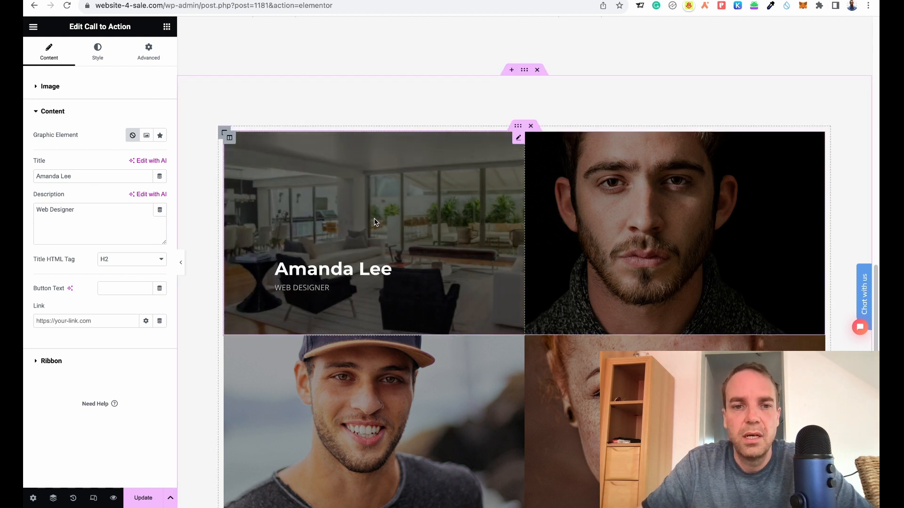
Insert the Architecture – Projects page template from the library's Pages collection, applying its page settings too.
scroll(871, 139, "down", 5)
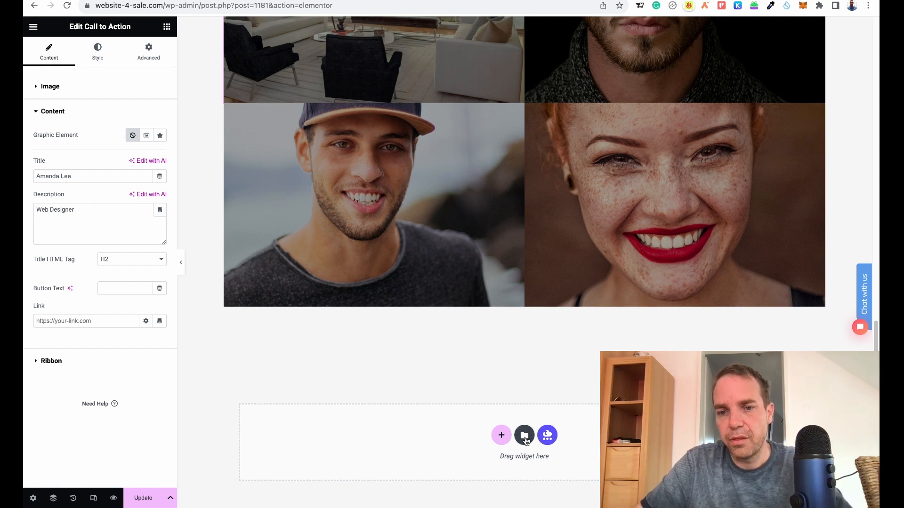
left_click(525, 436)
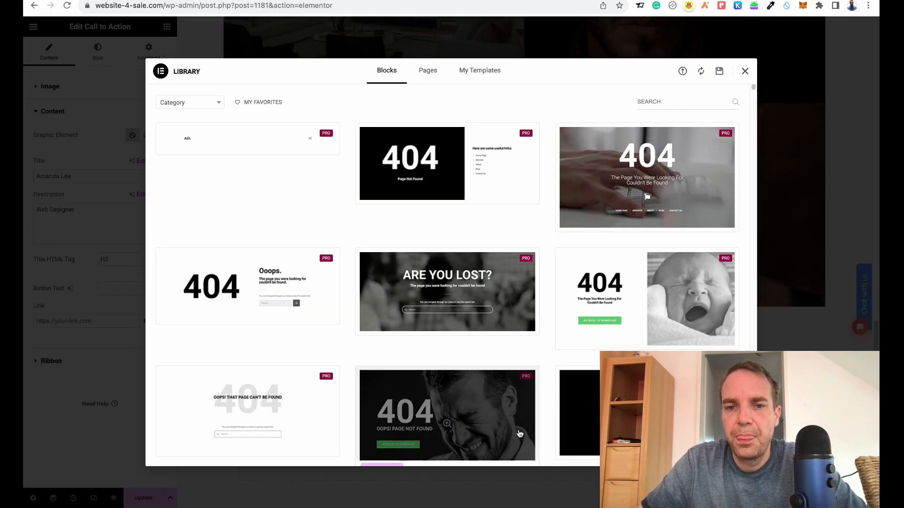
left_click(430, 76)
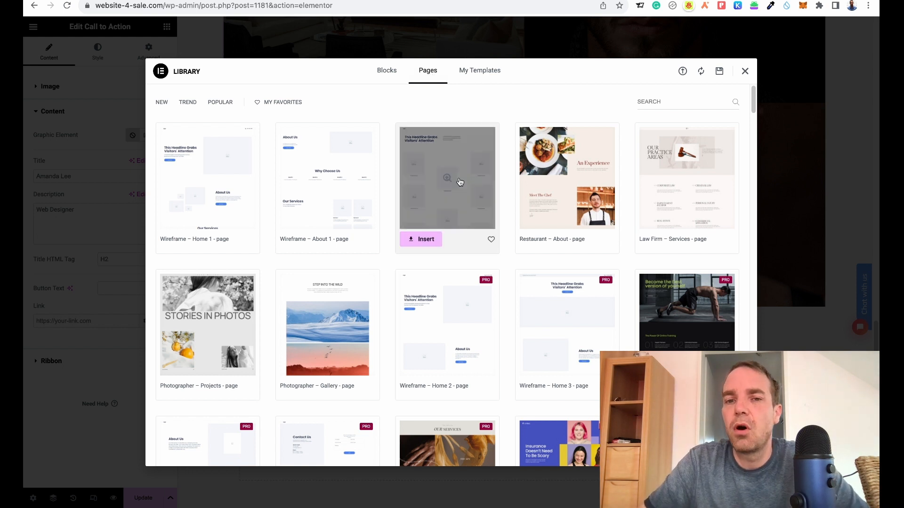
scroll(506, 198, "down", 3)
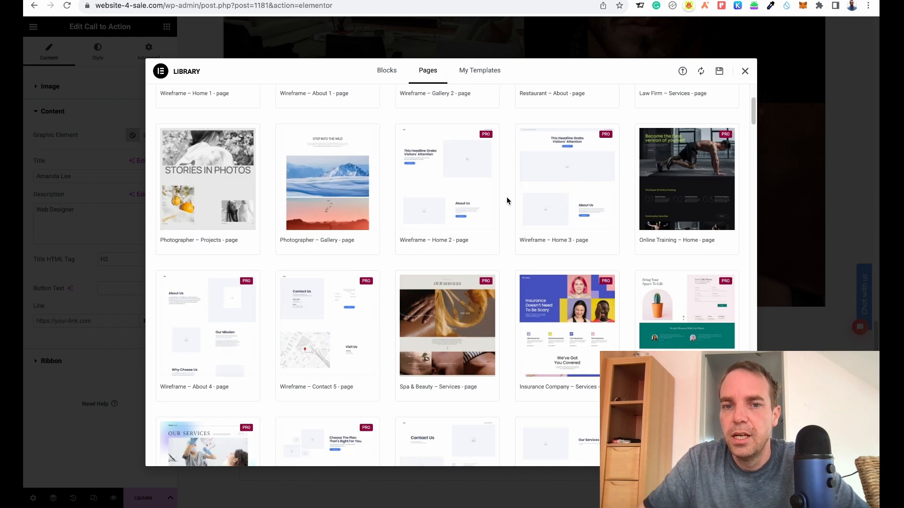
scroll(506, 197, "down", 1)
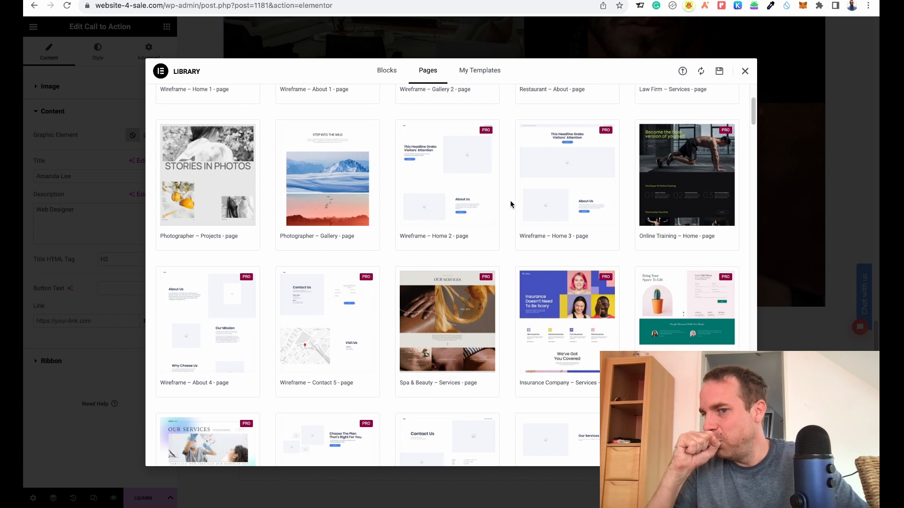
scroll(511, 204, "down", 2)
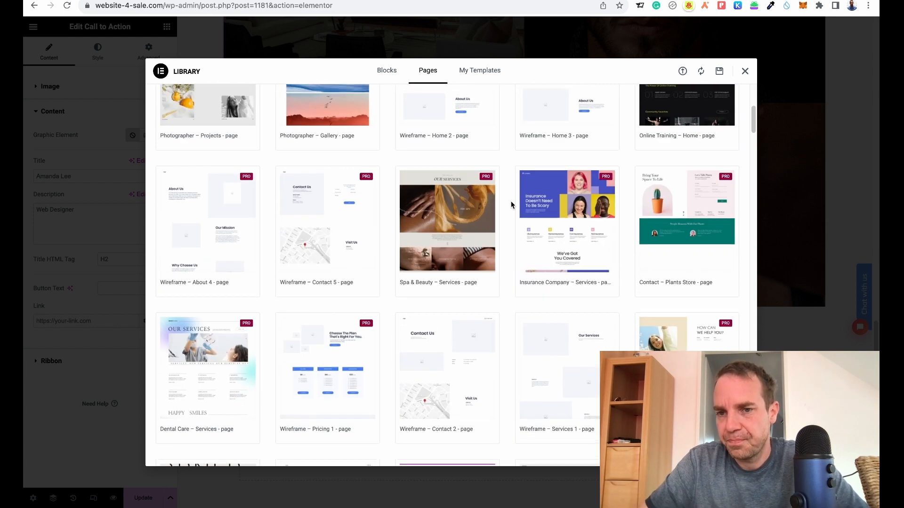
scroll(513, 208, "down", 1)
scroll(517, 250, "down", 1)
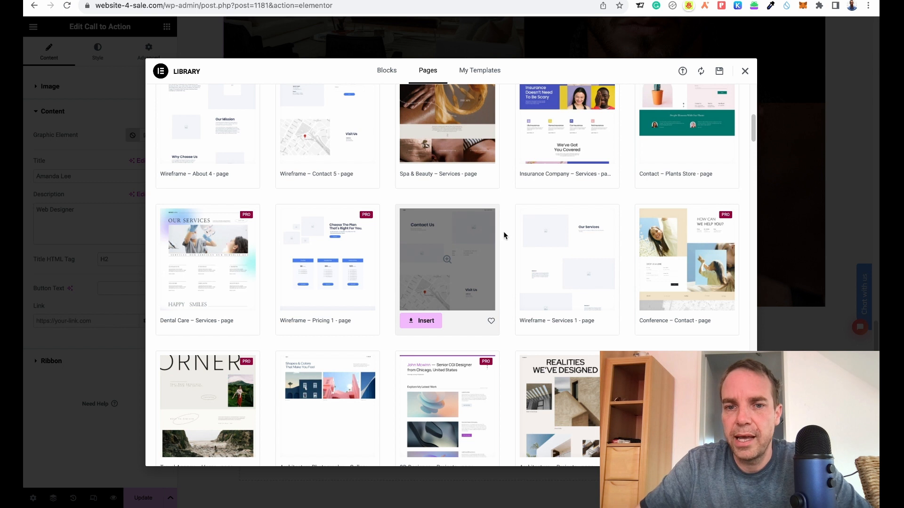
scroll(506, 233, "down", 3)
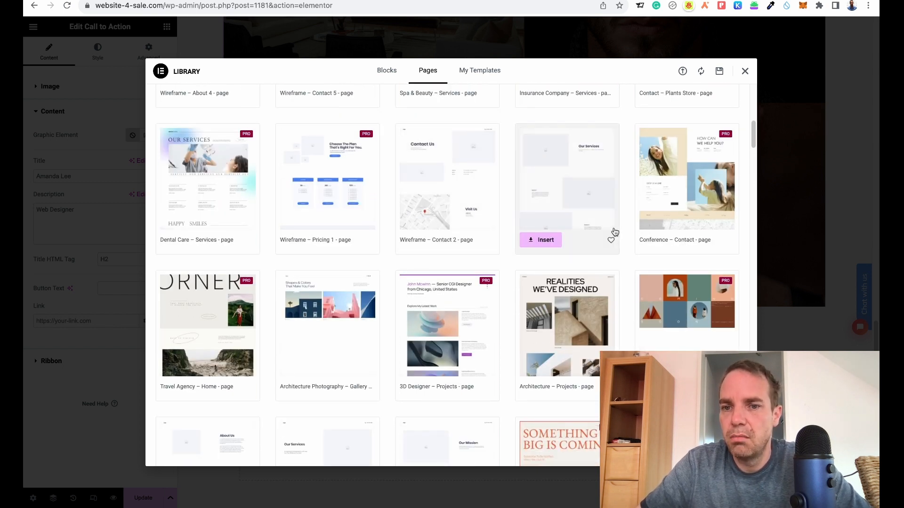
scroll(612, 274, "down", 1)
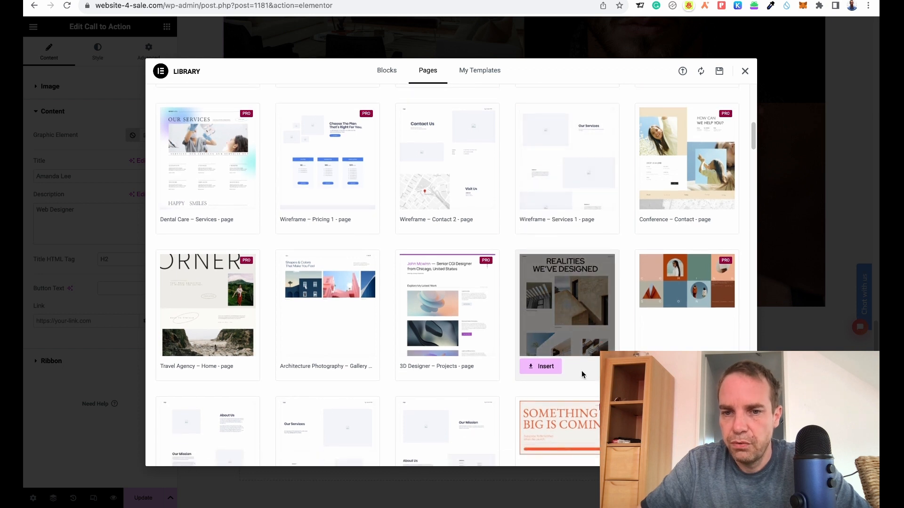
left_click(546, 367)
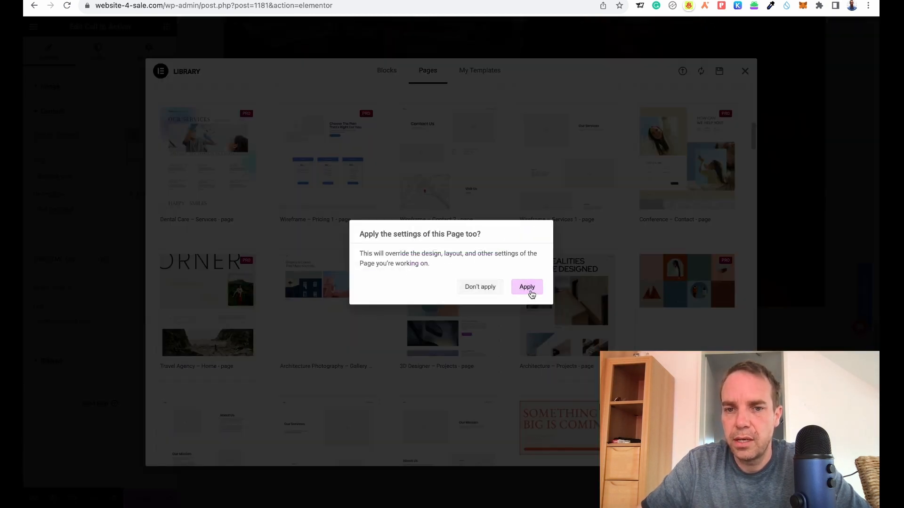
left_click(529, 288)
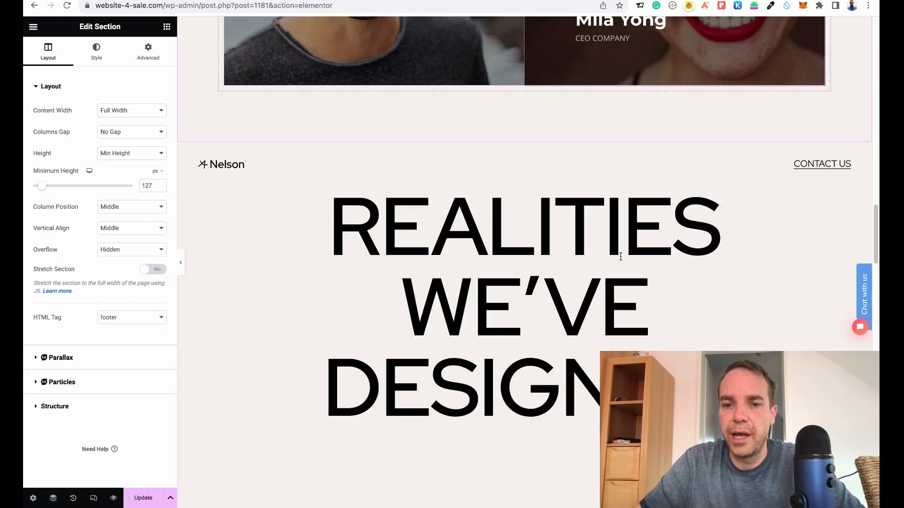
Scroll through the whole page to examine the inserted architecture template and the earlier sections.
scroll(621, 256, "down", 3)
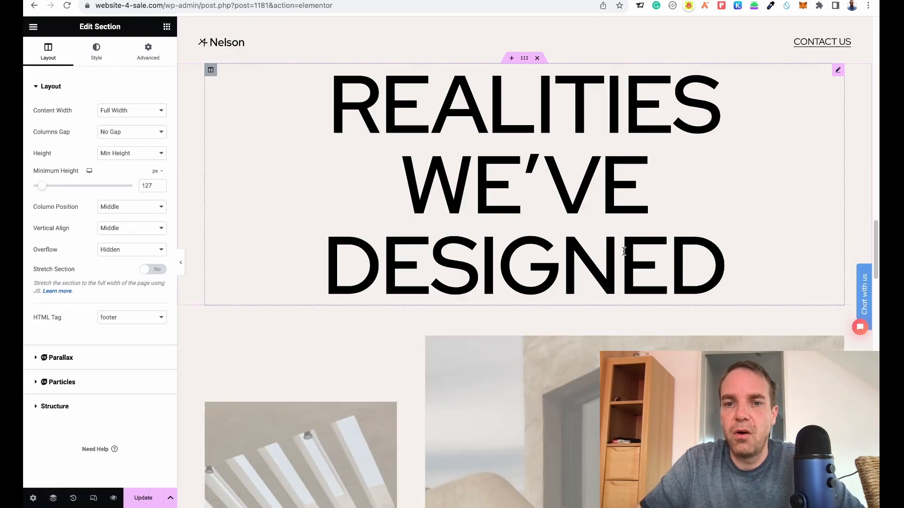
scroll(633, 245, "down", 5)
scroll(634, 243, "down", 15)
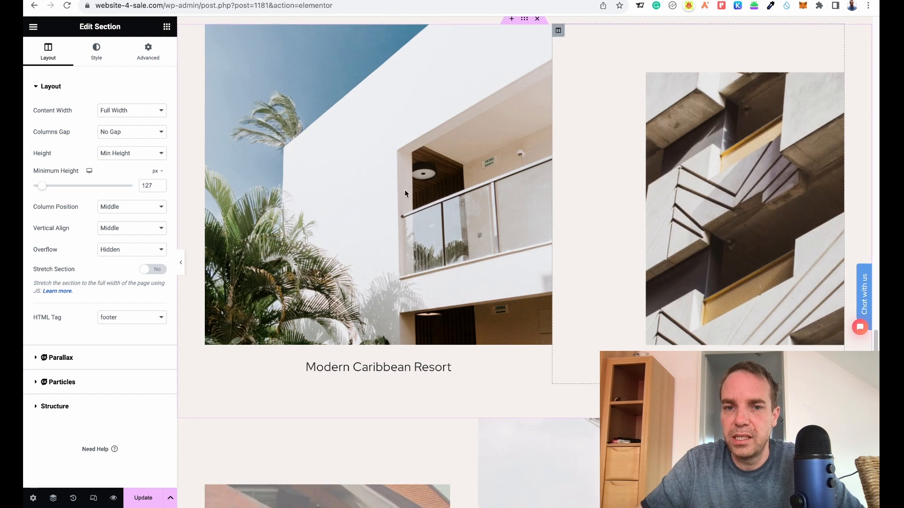
left_click(455, 205)
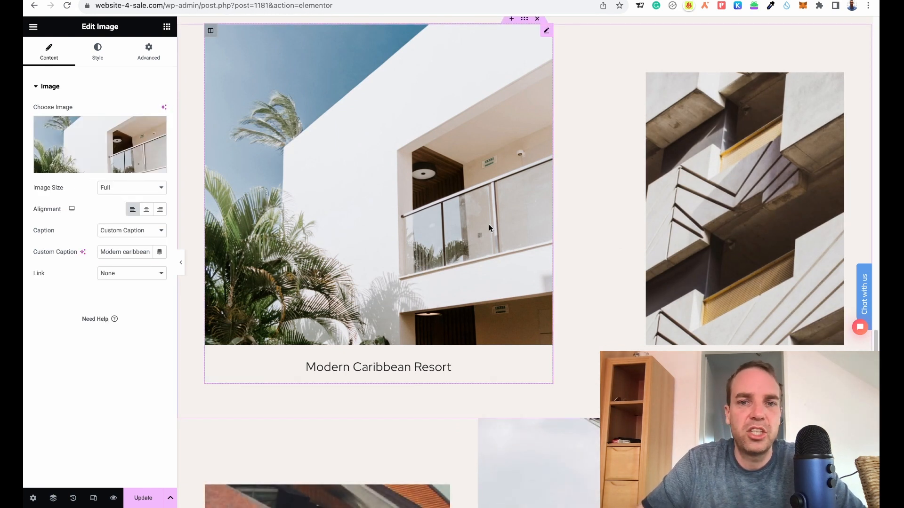
scroll(481, 229, "down", 10)
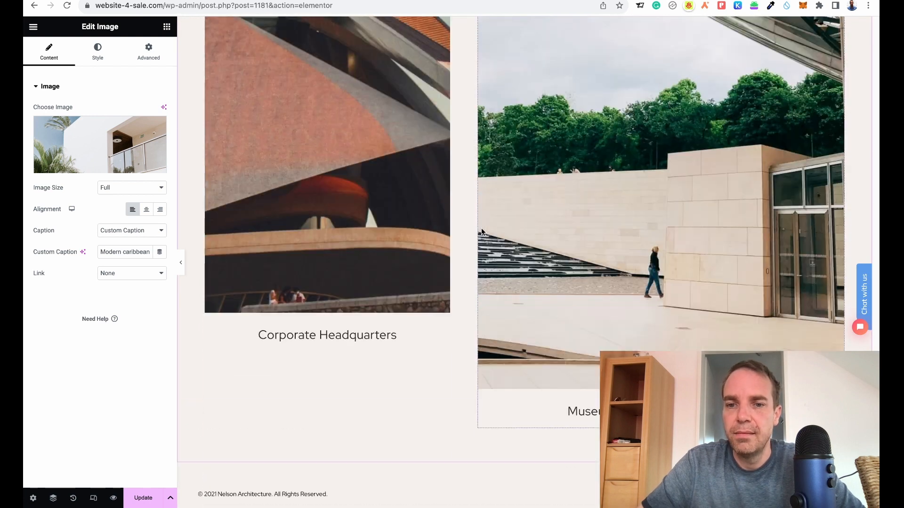
scroll(481, 227, "up", 9)
scroll(481, 228, "down", 12)
scroll(482, 228, "up", 20)
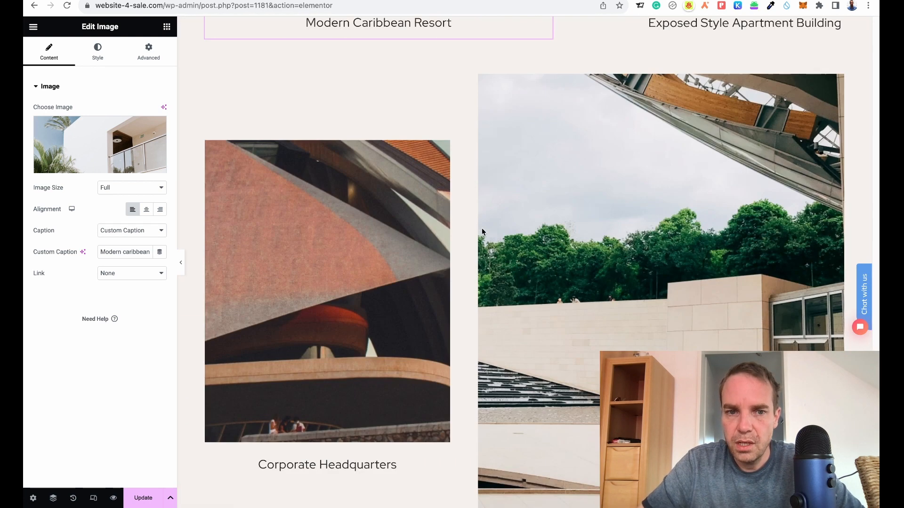
scroll(482, 228, "up", 15)
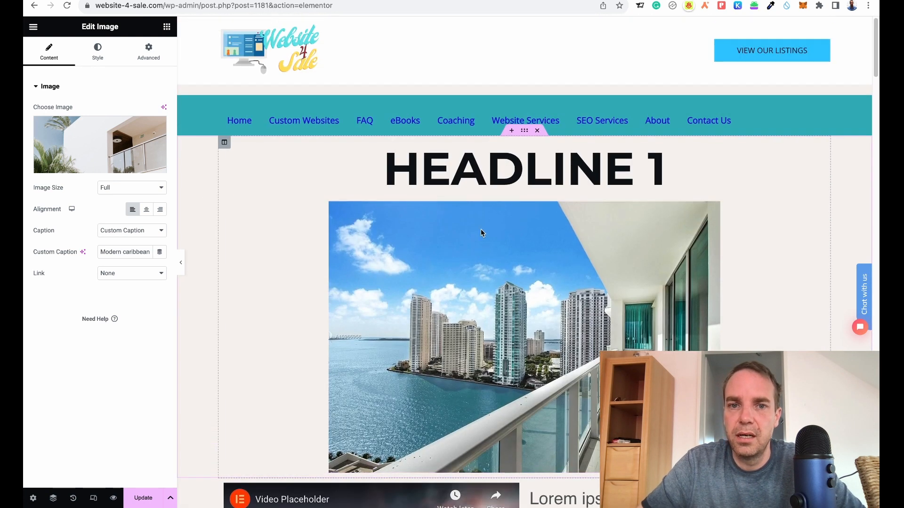
scroll(481, 229, "down", 3)
scroll(459, 233, "down", 1)
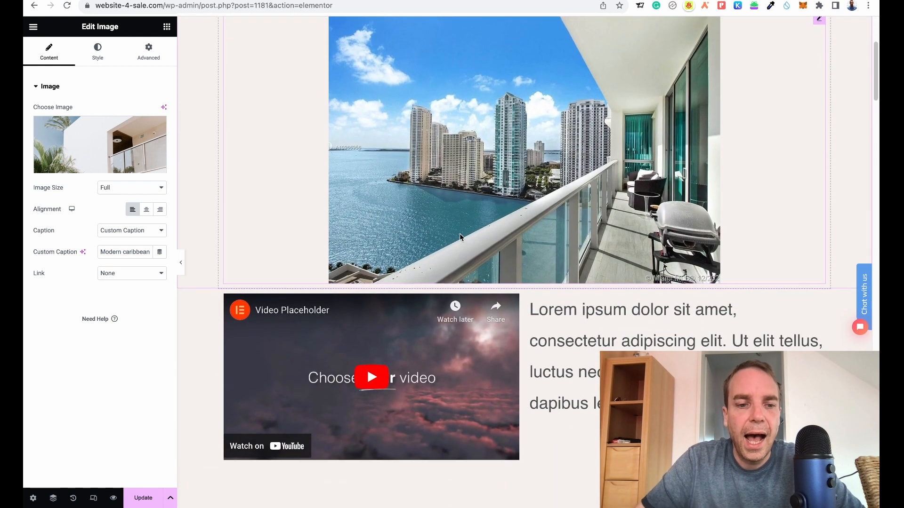
scroll(478, 242, "up", 4)
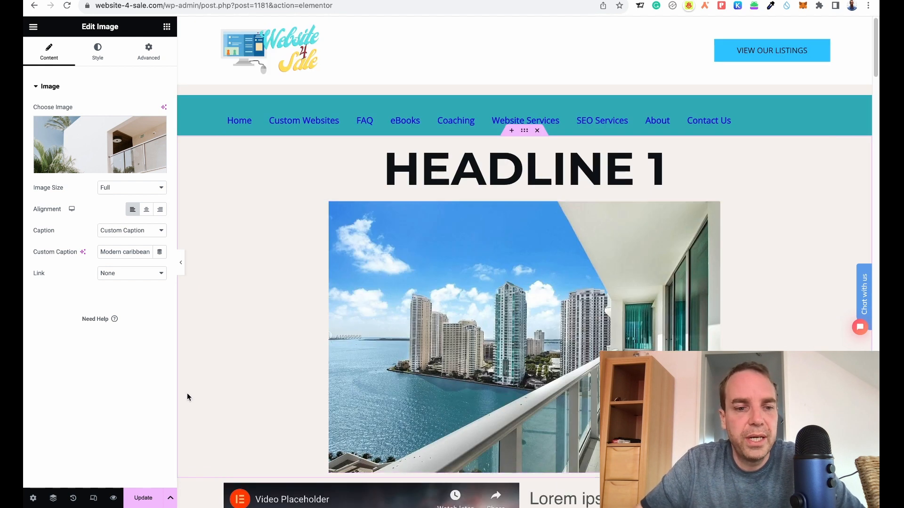
Switch the editor to responsive mode and preview the page in Mobile Portrait view.
left_click(94, 501)
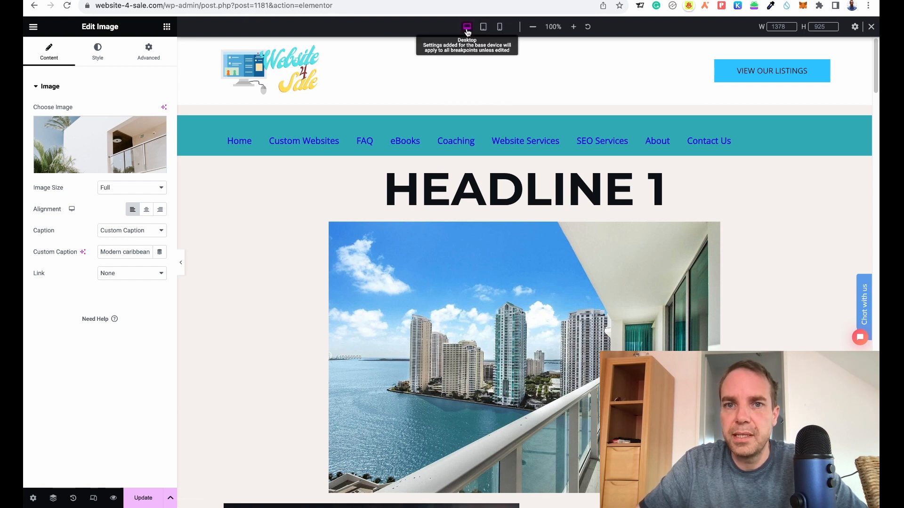
left_click(500, 27)
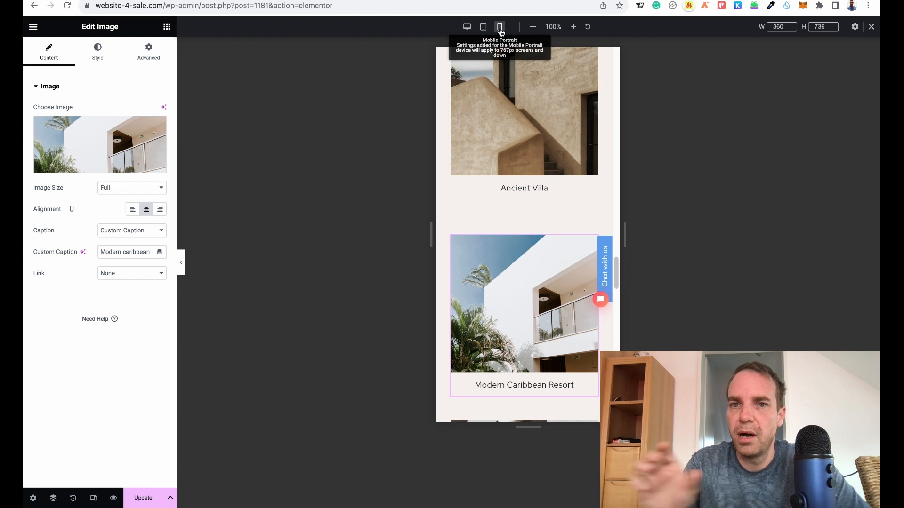
scroll(530, 220, "up", 10)
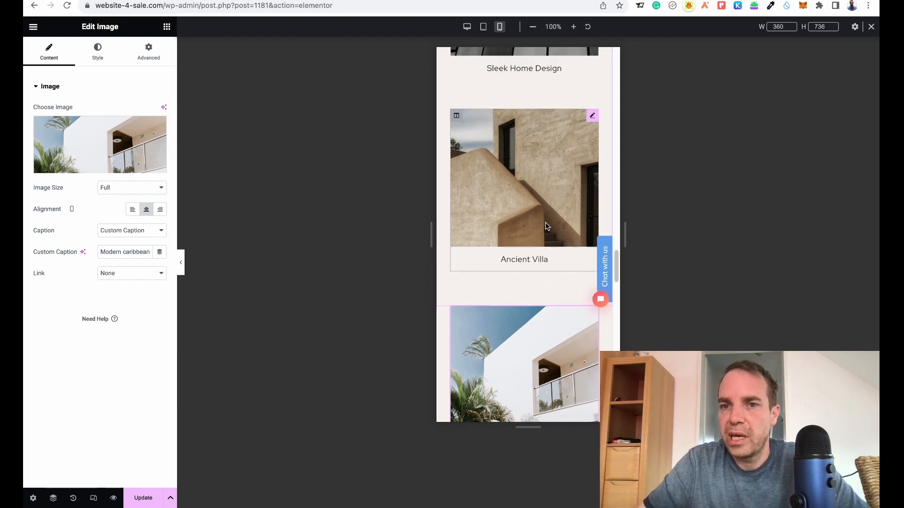
Scroll back up through the mobile preview to review the page sections.
scroll(549, 222, "up", 15)
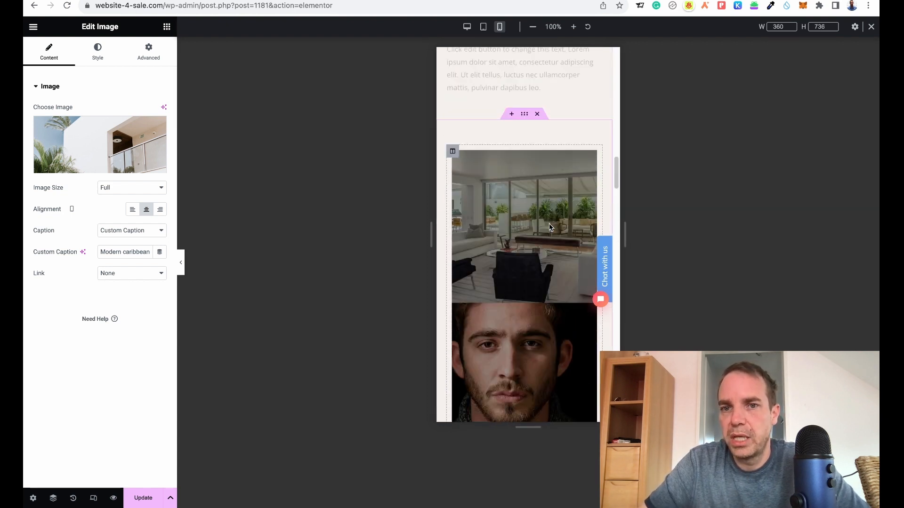
scroll(549, 224, "up", 15)
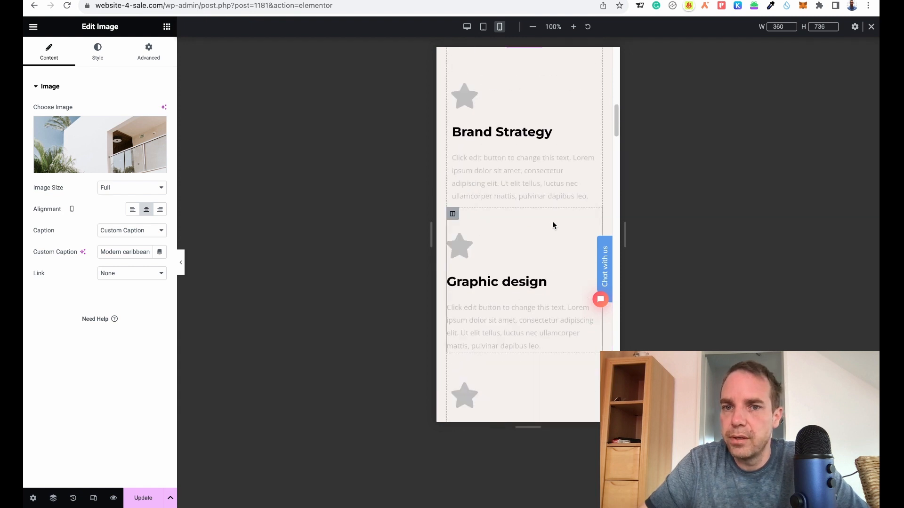
scroll(554, 225, "up", 5)
scroll(553, 221, "down", 6)
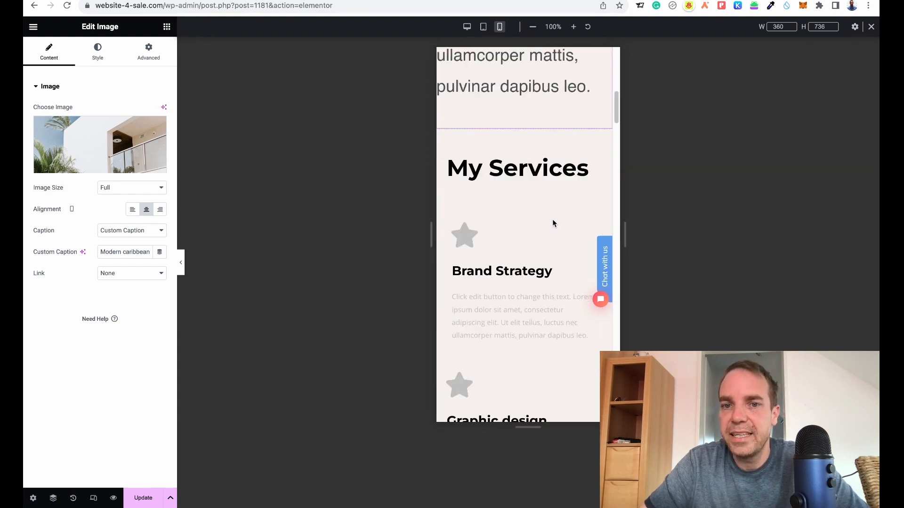
scroll(492, 165, "up", 10)
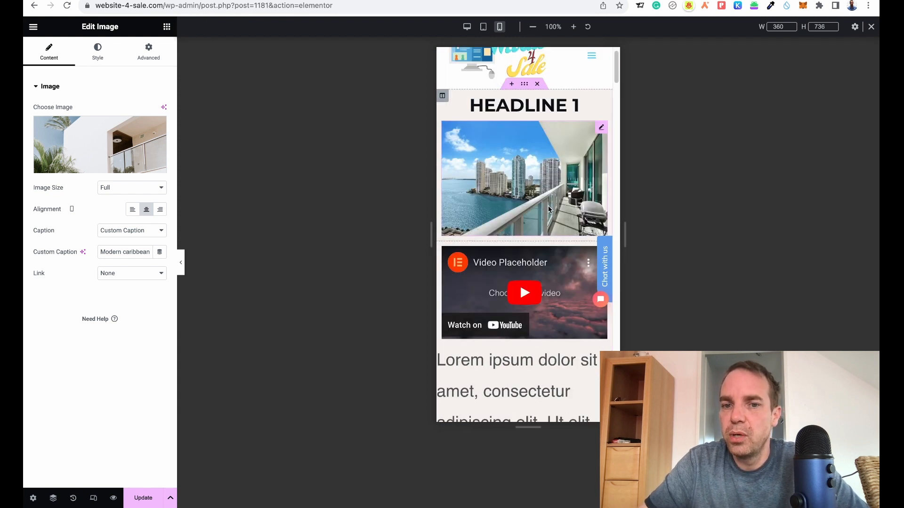
scroll(548, 206, "down", 8)
scroll(549, 209, "up", 5)
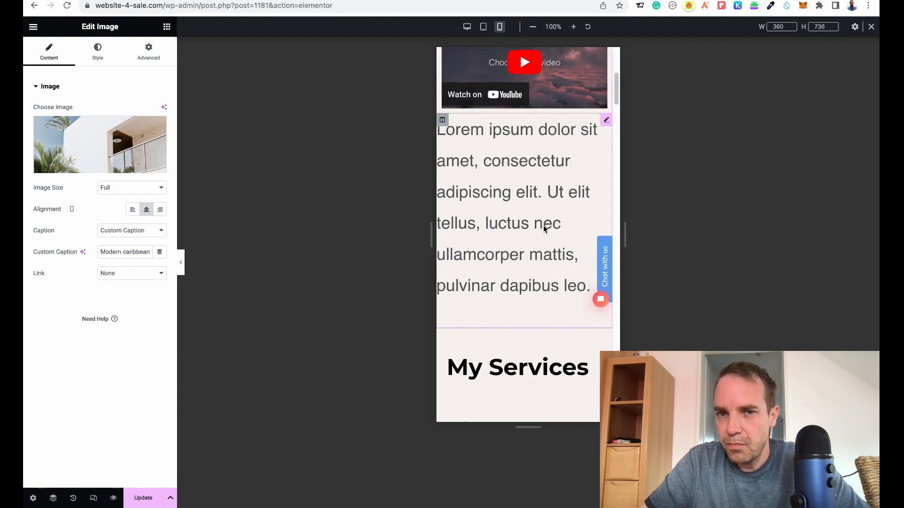
scroll(552, 261, "up", 2)
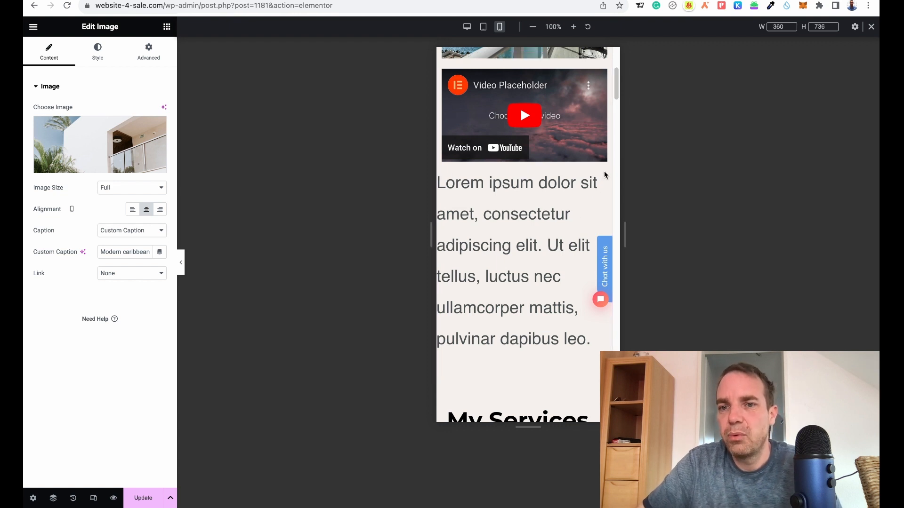
Remove the text column's margins and give it 20 px left and right padding in mobile view.
left_click(442, 175)
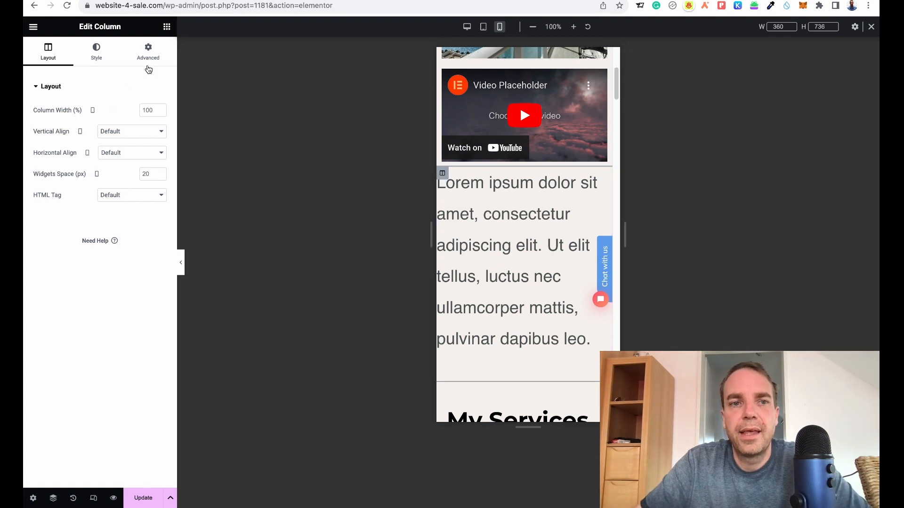
left_click(146, 56)
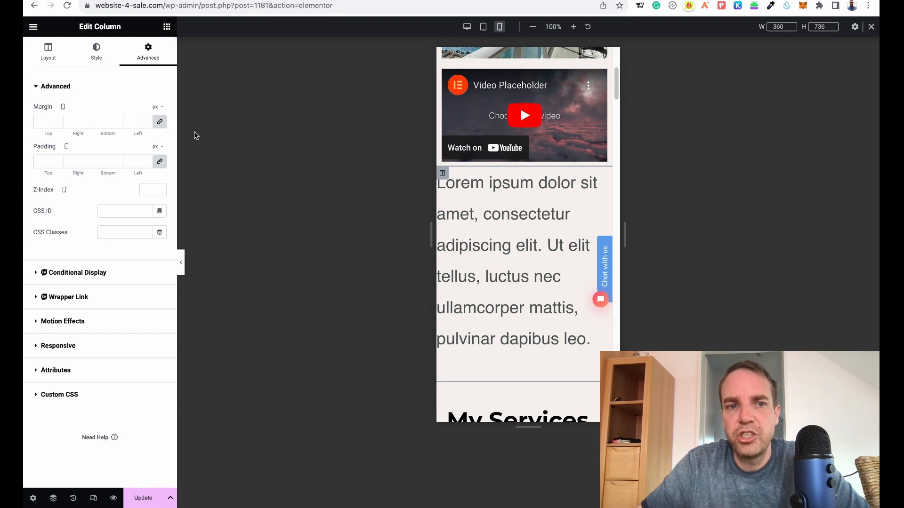
left_click(159, 126)
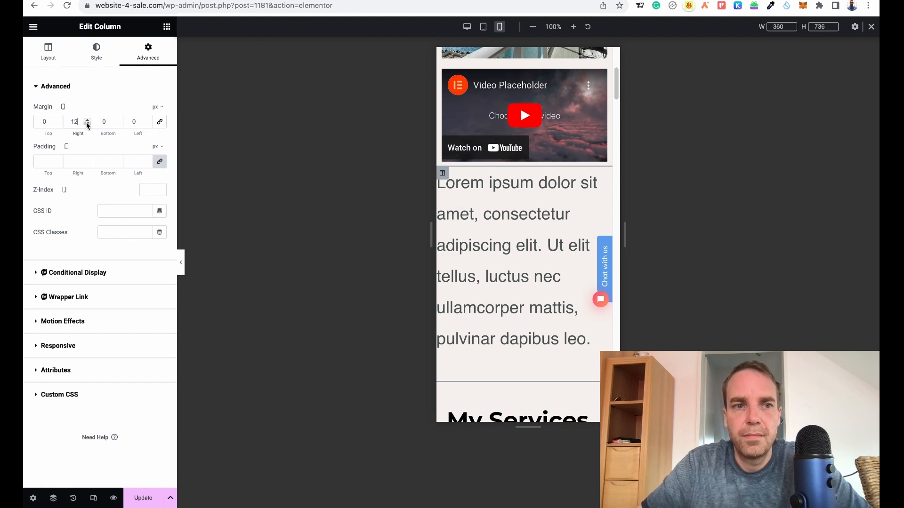
double_click(74, 122)
type("0")
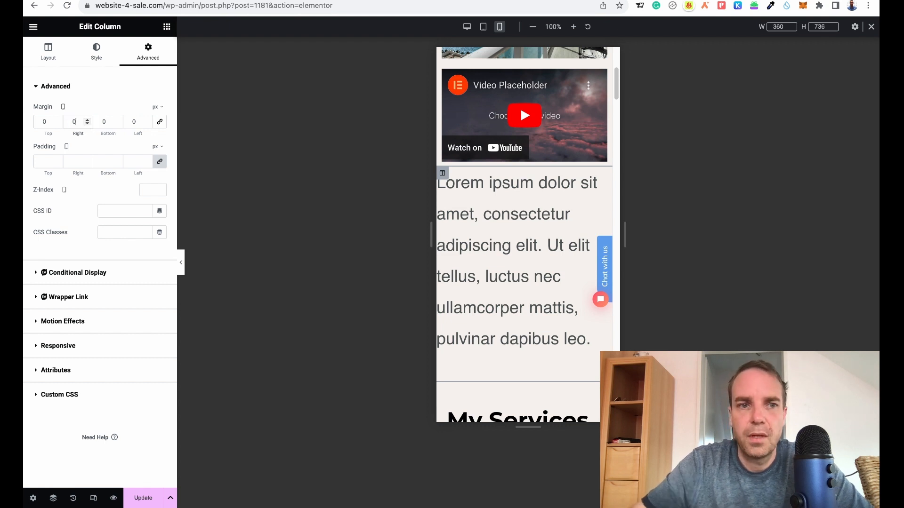
left_click(160, 161)
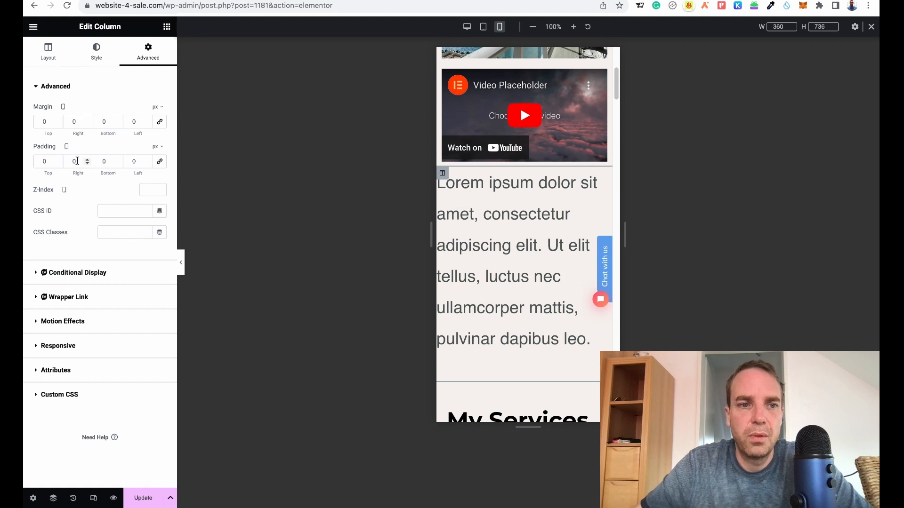
left_click(87, 163)
type("14")
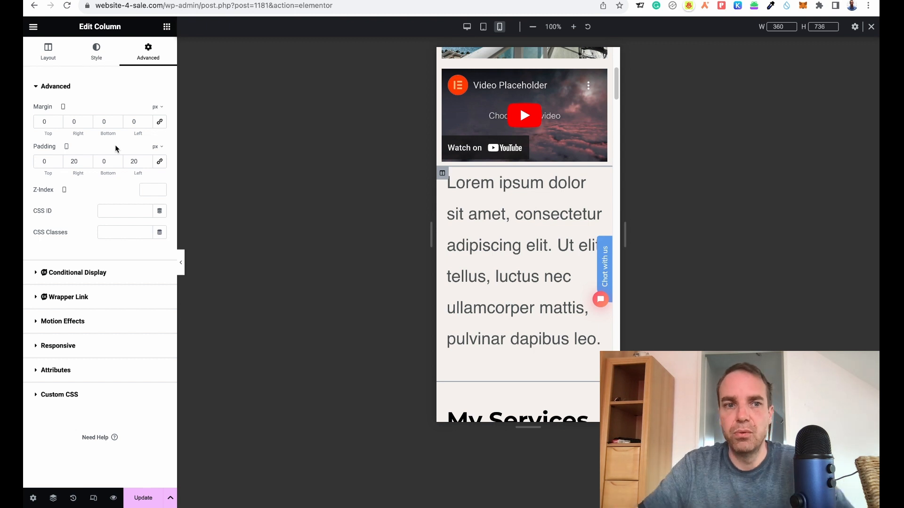
Save the page changes and switch the editor back to desktop view.
left_click(166, 27)
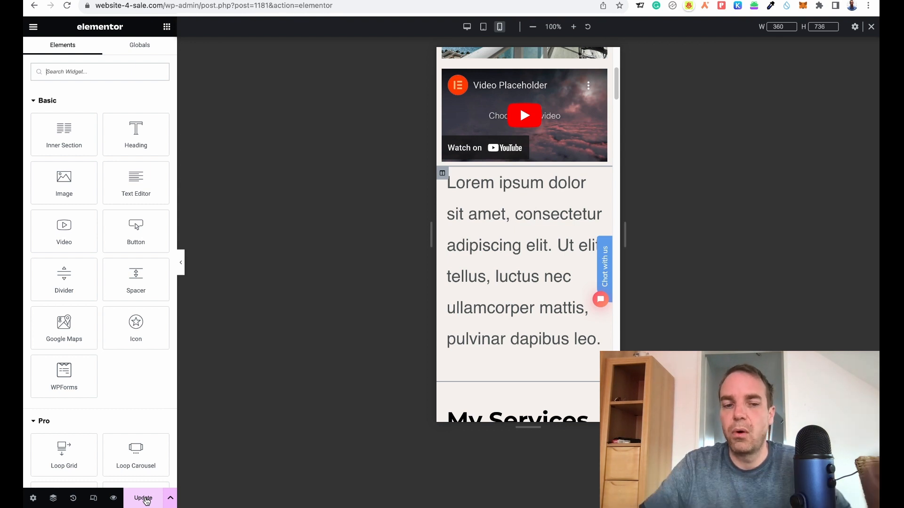
left_click(145, 500)
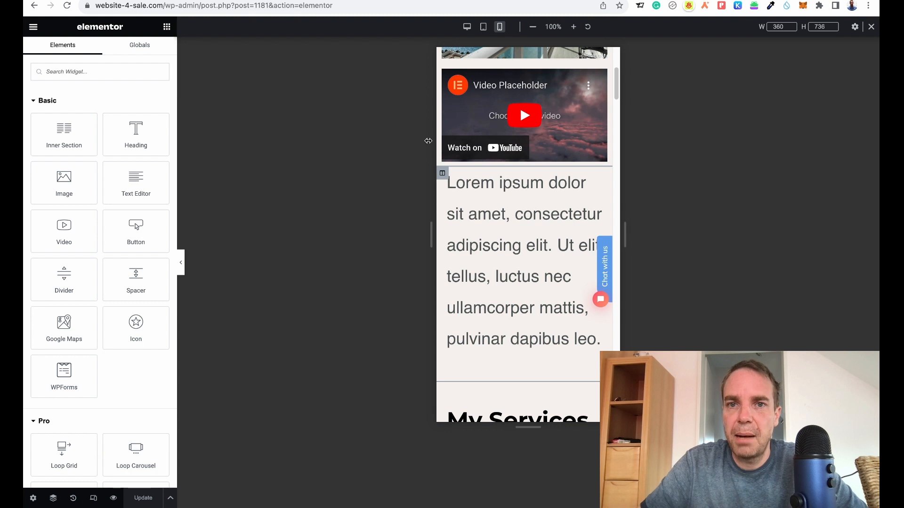
left_click(467, 27)
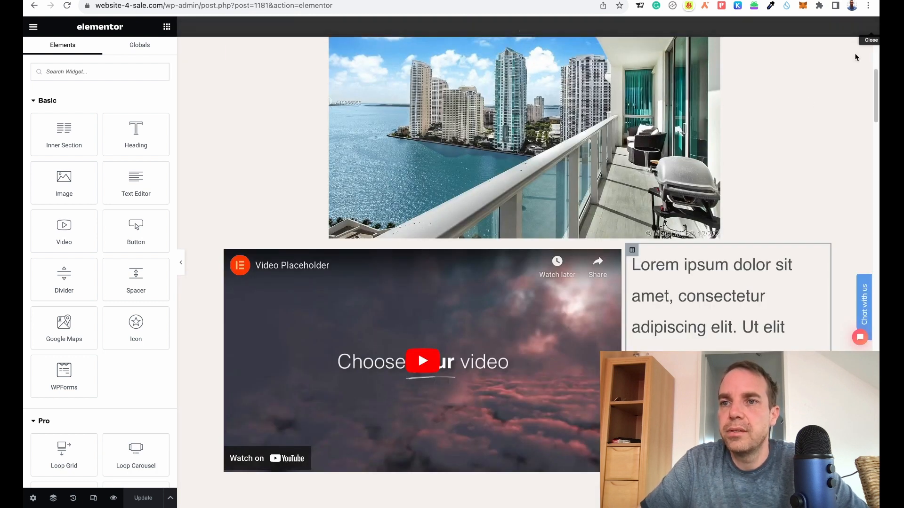
Open the published test page in the browser, dismiss the merch popup and reload it.
left_click(254, 0)
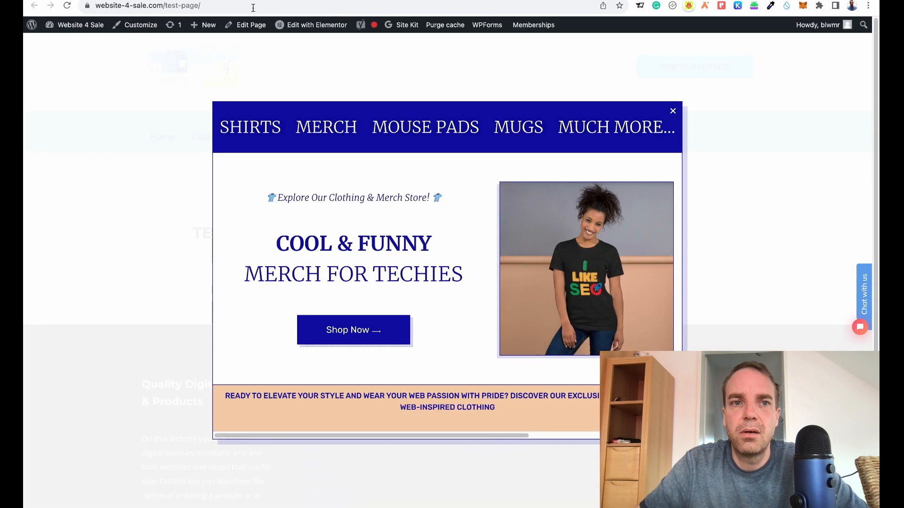
left_click(67, 6)
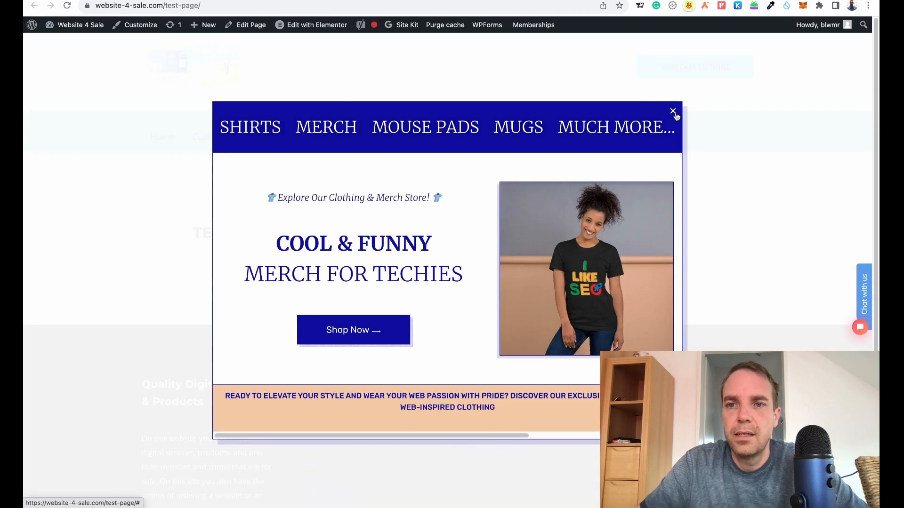
left_click(424, 95)
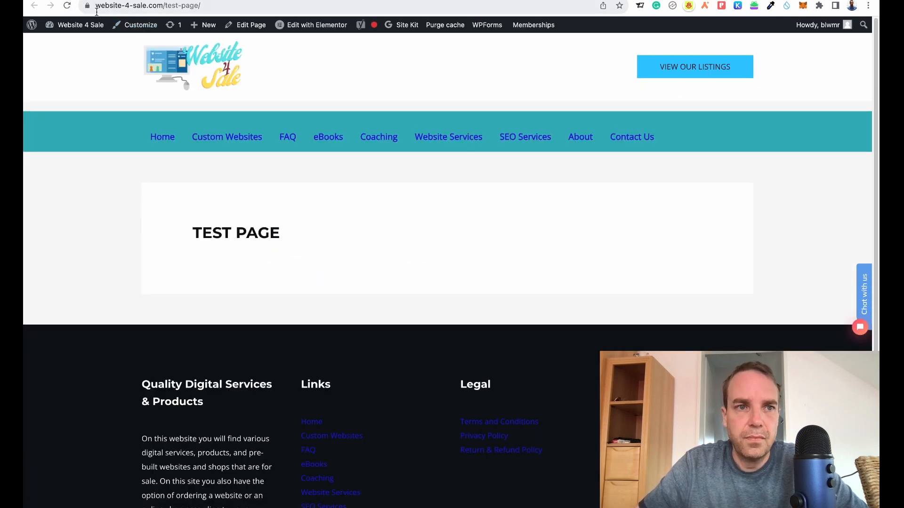
left_click(68, 6)
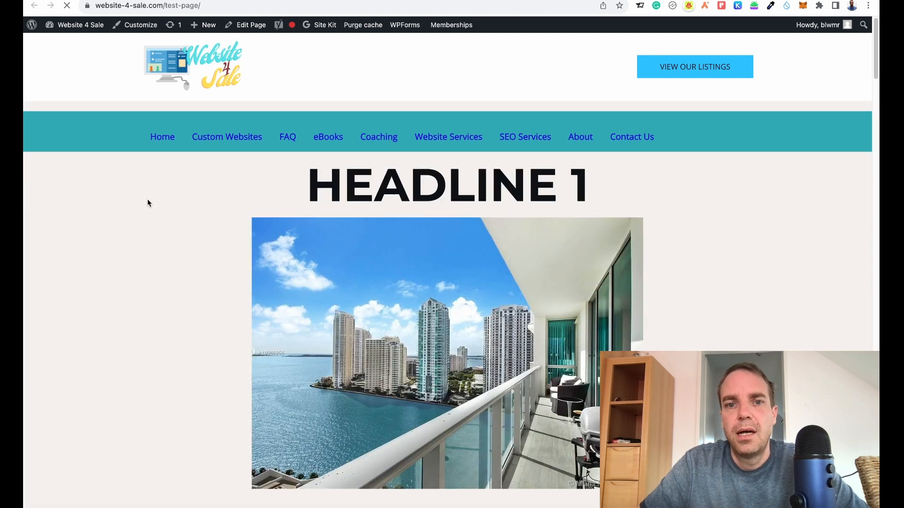
Scroll through the published test page to examine all its sections.
scroll(547, 292, "down", 10)
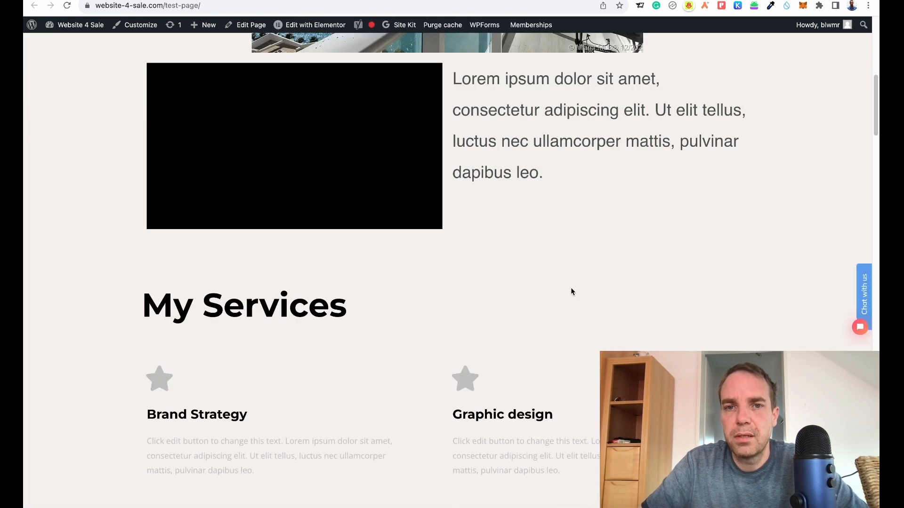
scroll(577, 286, "down", 9)
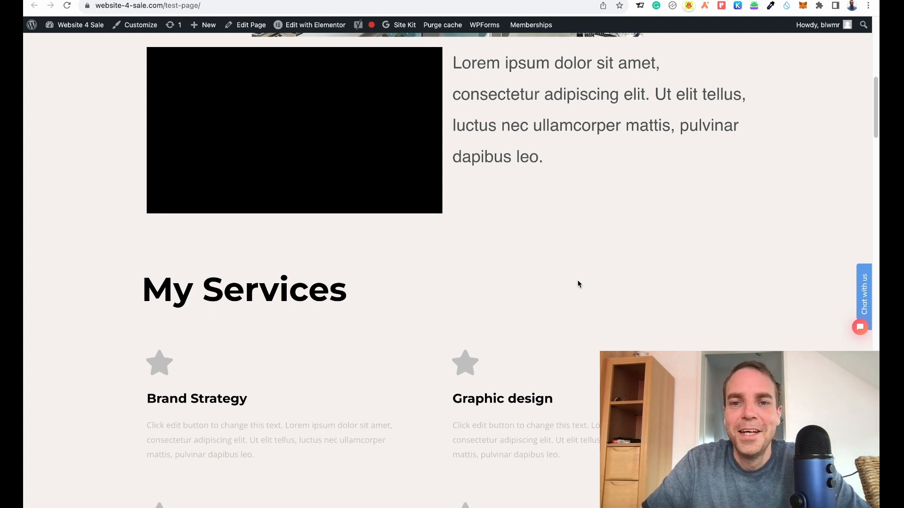
scroll(700, 260, "down", 12)
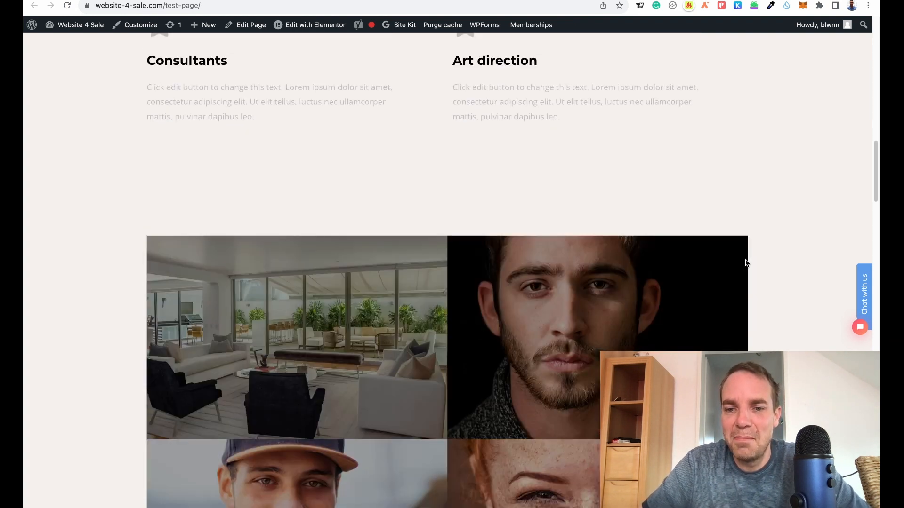
scroll(744, 259, "down", 15)
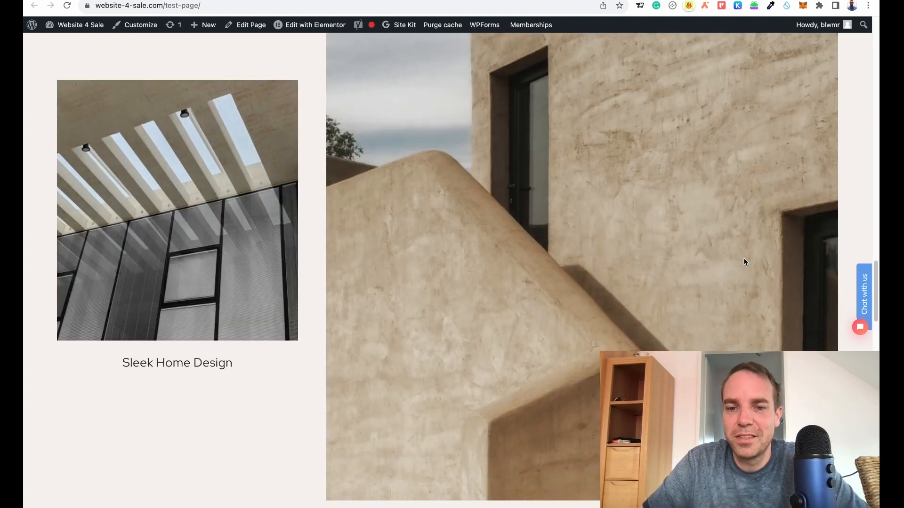
scroll(736, 255, "down", 12)
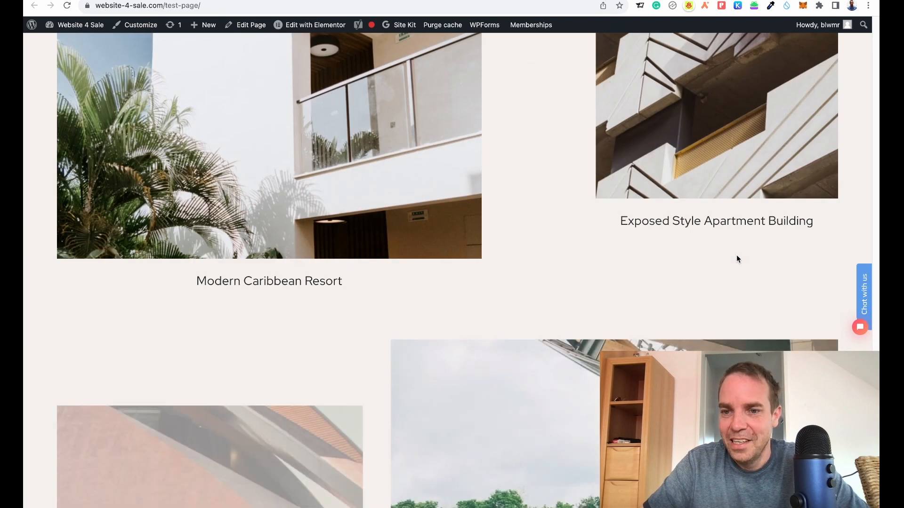
scroll(735, 253, "down", 5)
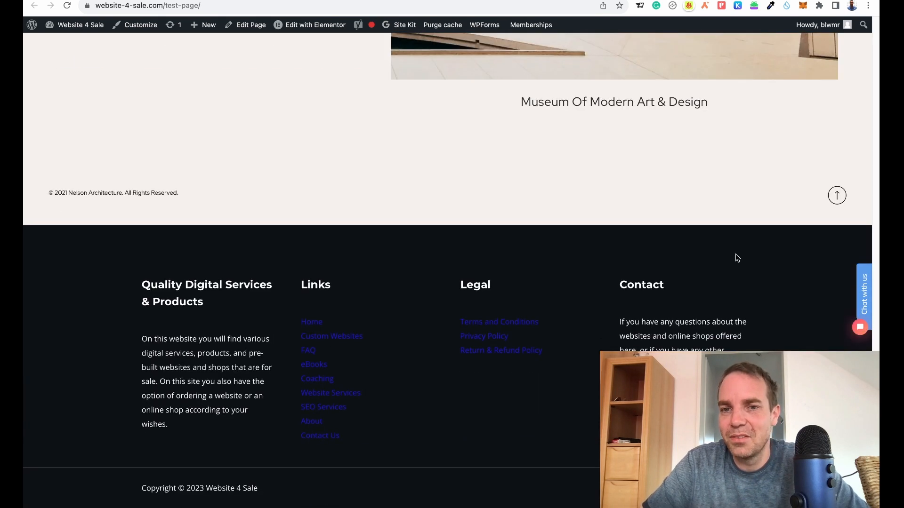
scroll(735, 253, "up", 20)
scroll(730, 255, "up", 15)
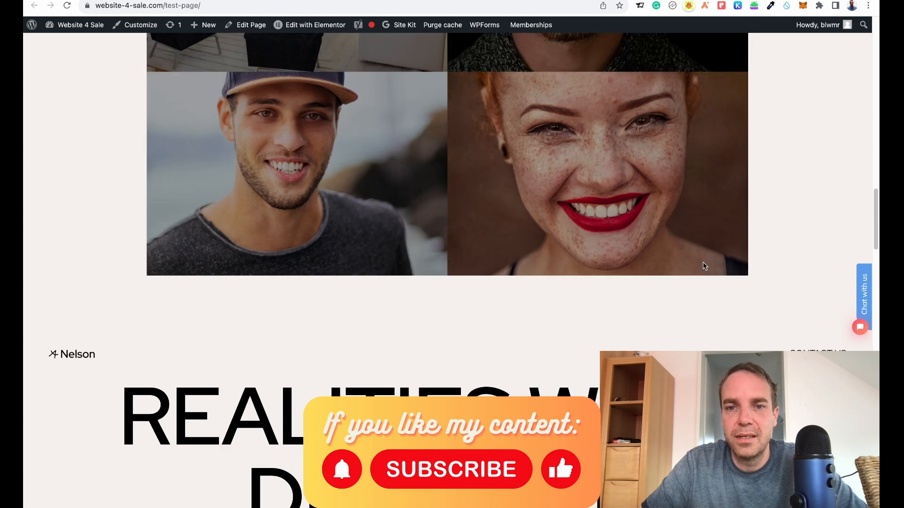
scroll(752, 281, "up", 8)
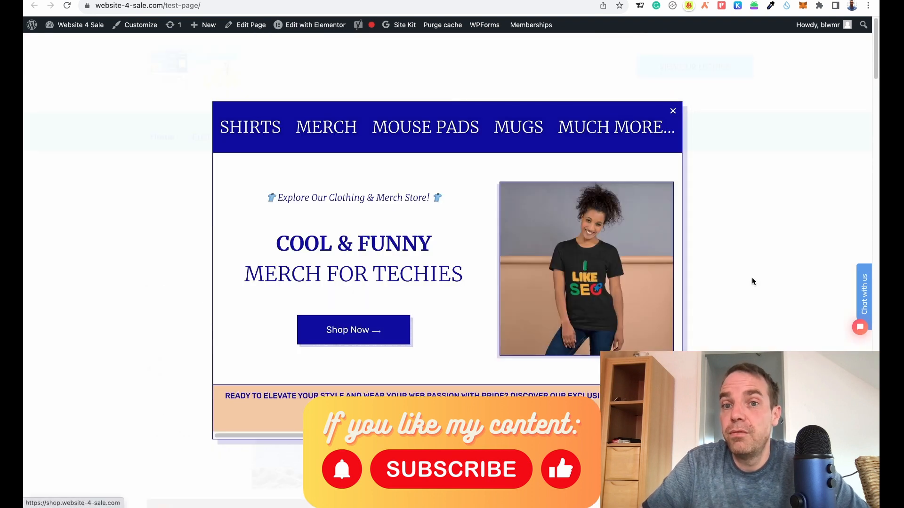
left_click(673, 111)
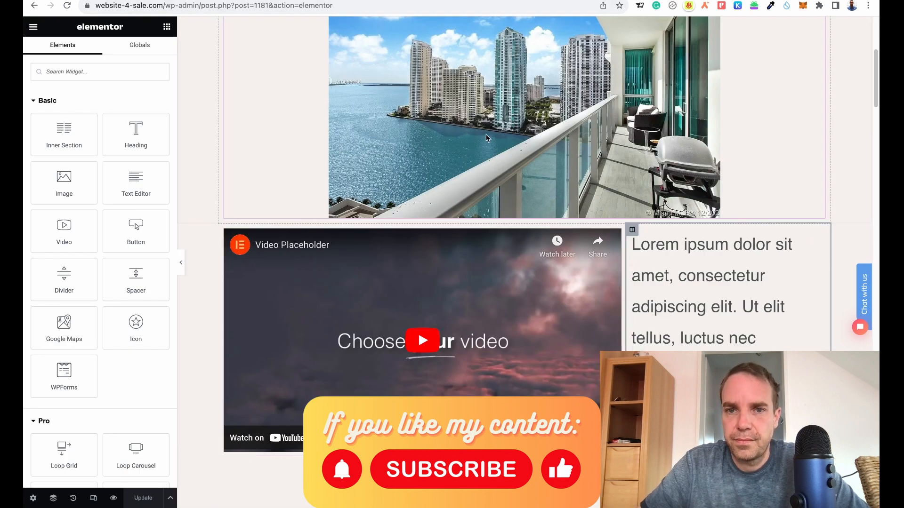
Select the headline image and try changing its link to a Custom URL, then set it back to None.
scroll(504, 177, "up", 3)
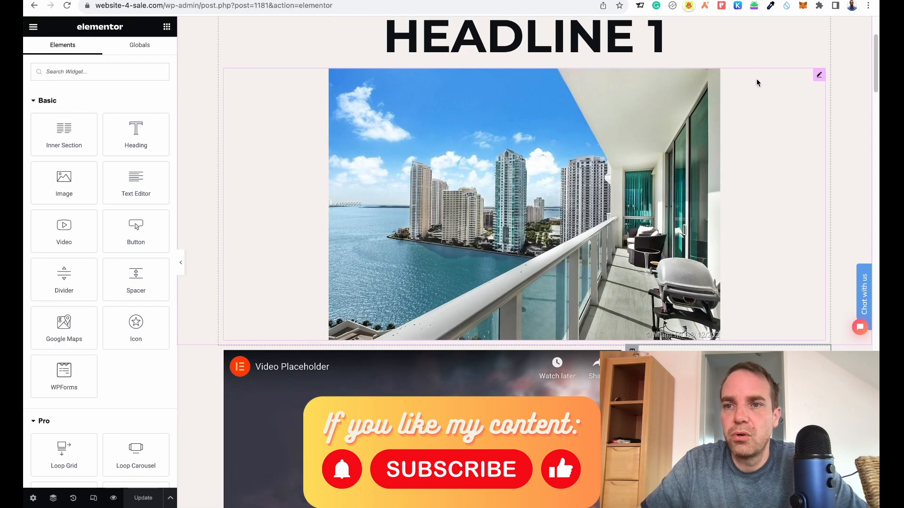
left_click(818, 78)
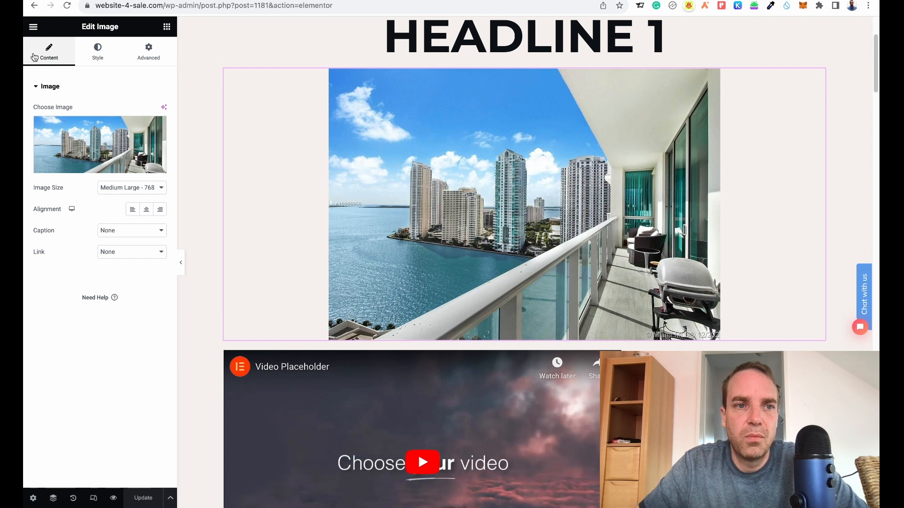
left_click(156, 253)
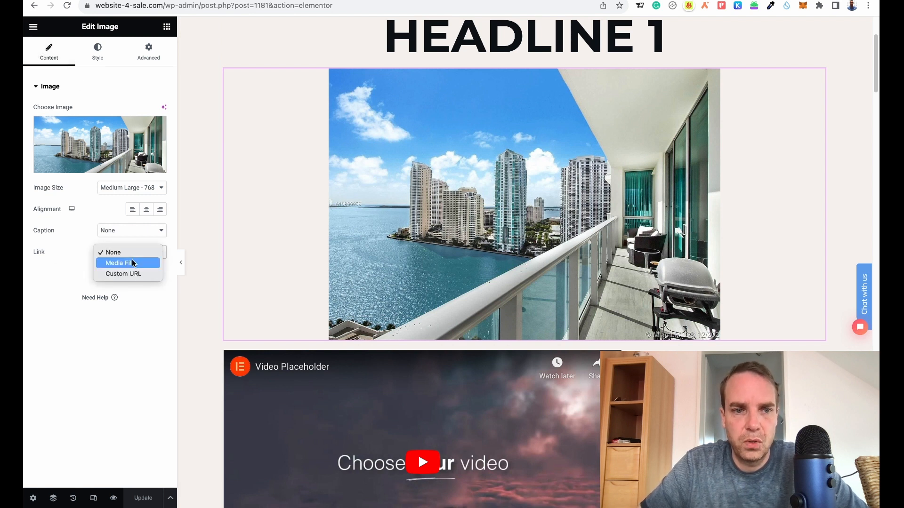
left_click(134, 276)
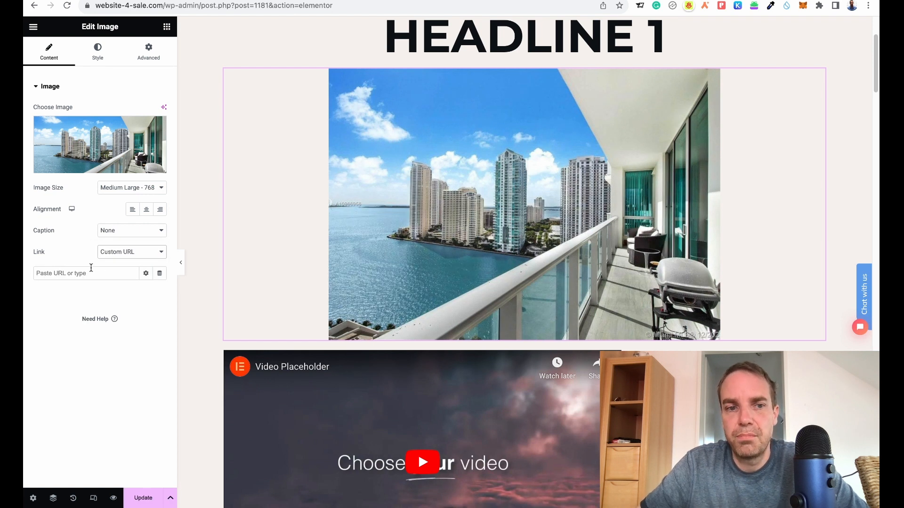
left_click(147, 253)
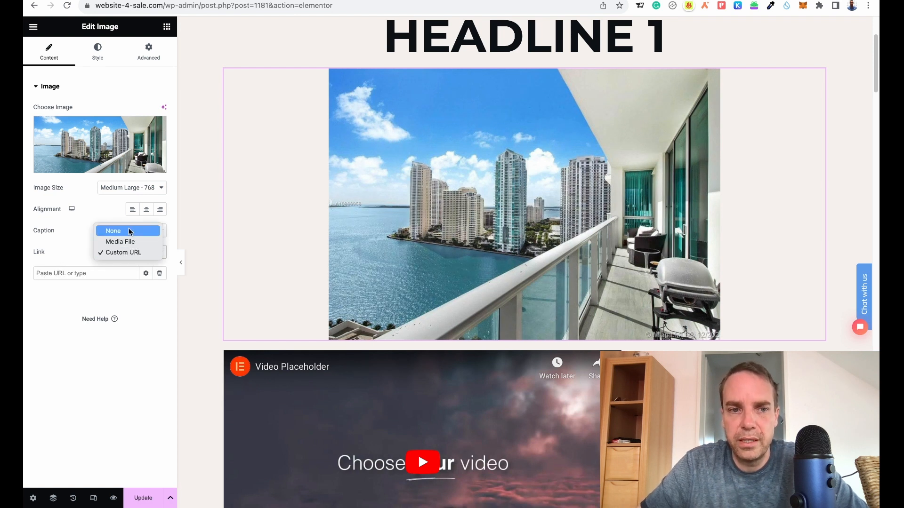
left_click(130, 231)
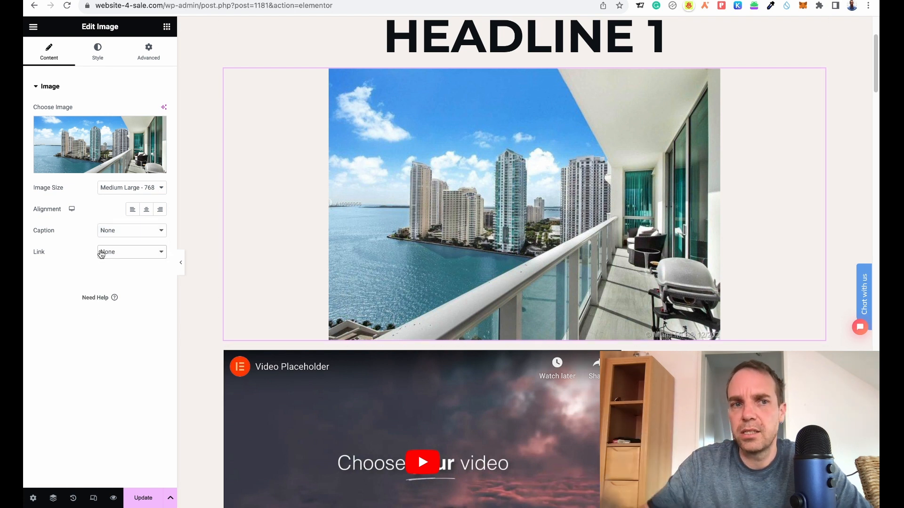
Review the image's style and advanced settings, then set its entrance animation to Fade In.
left_click(96, 62)
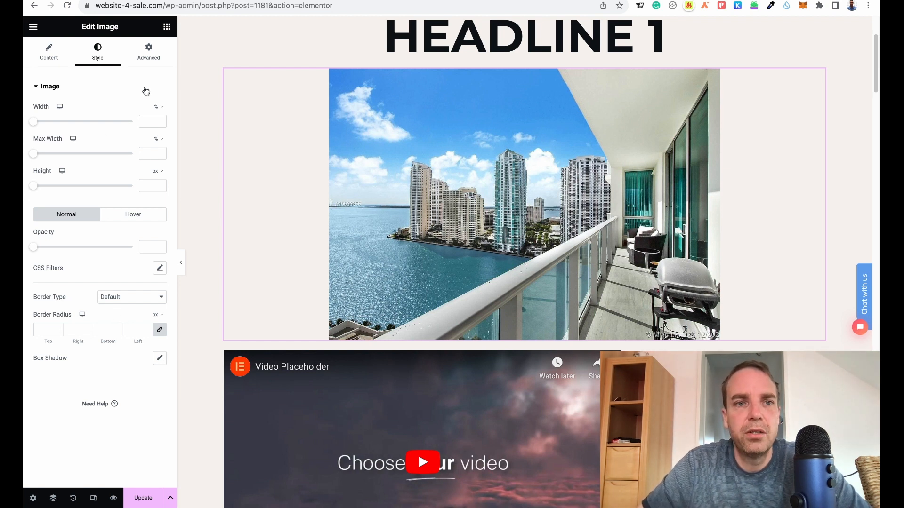
left_click(146, 60)
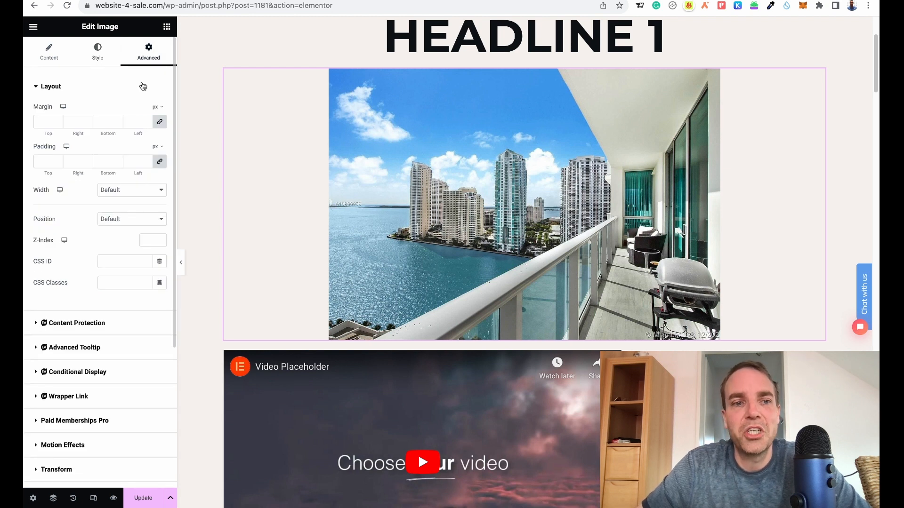
scroll(111, 252, "down", 3)
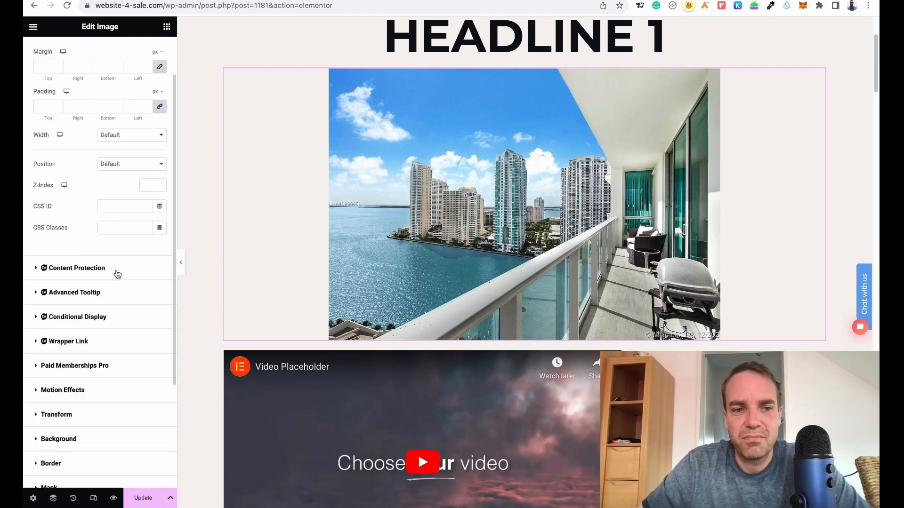
scroll(109, 301, "down", 1)
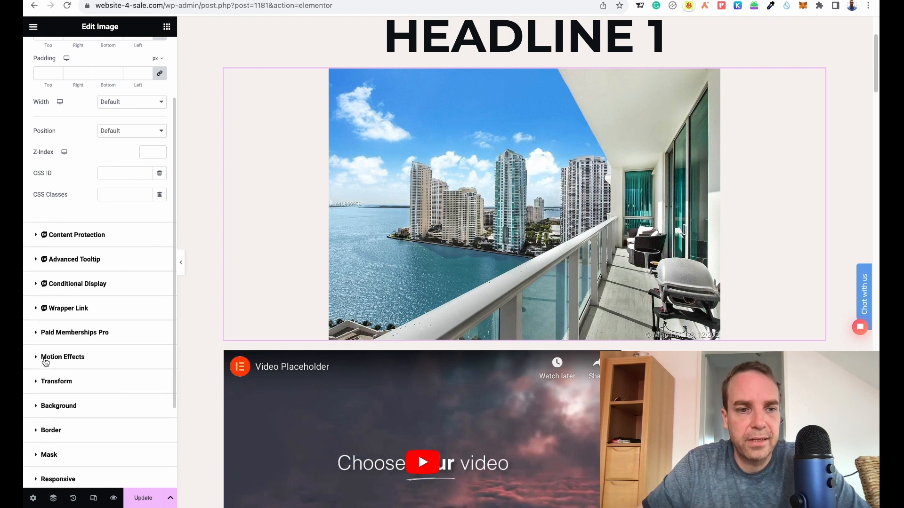
left_click(47, 361)
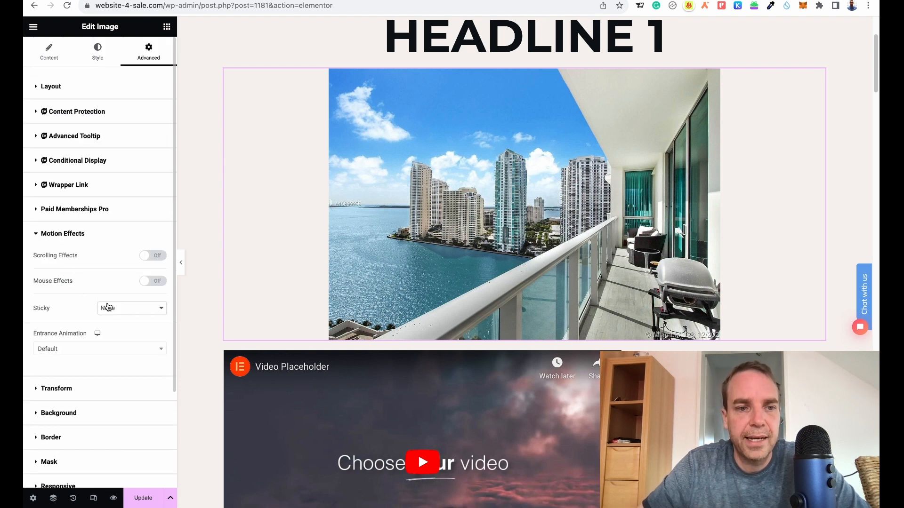
left_click(80, 355)
scroll(76, 339, "down", 2)
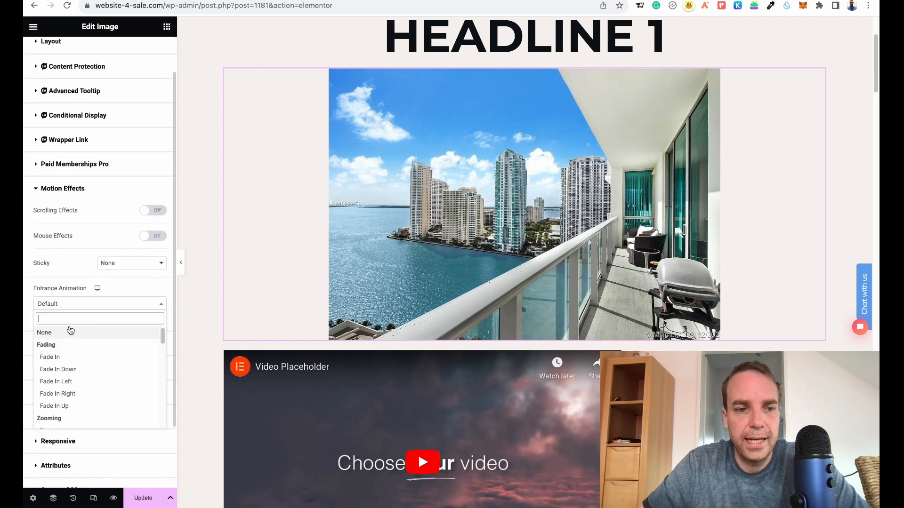
left_click(73, 358)
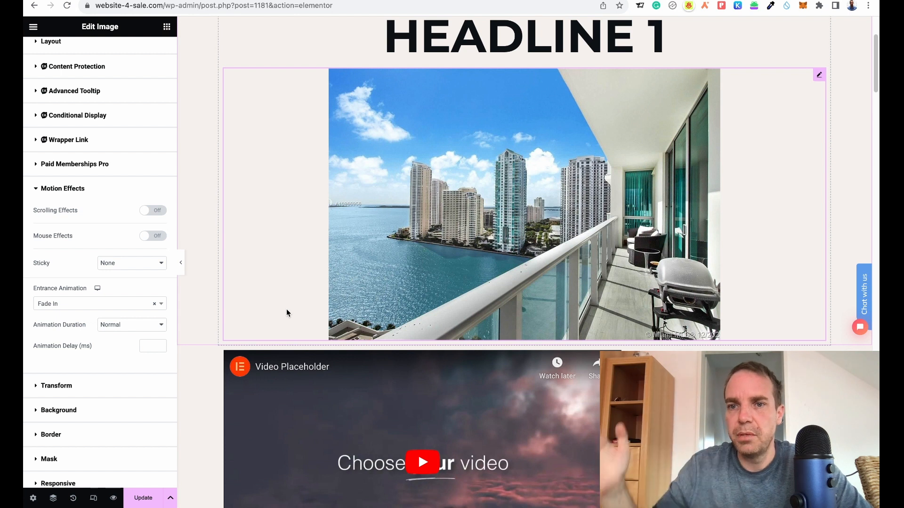
Change the image's entrance animation to Zoom In Down.
left_click(134, 305)
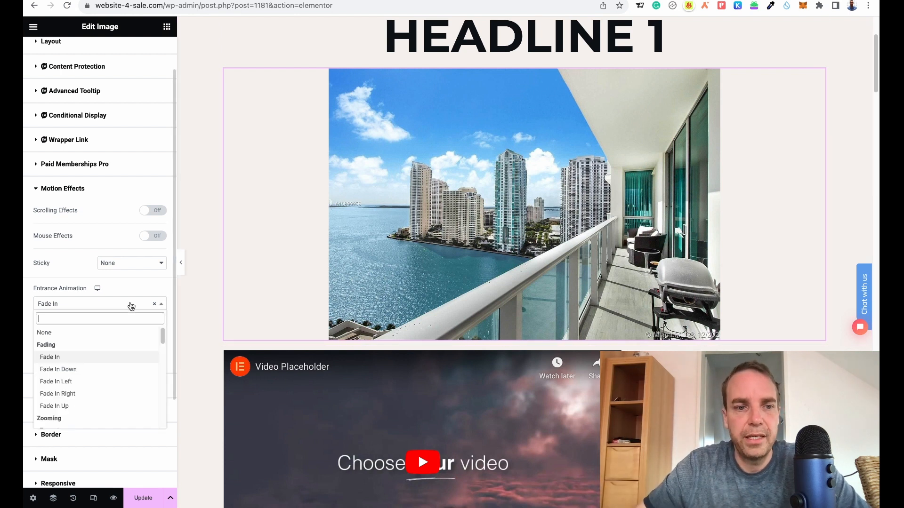
scroll(113, 371, "down", 2)
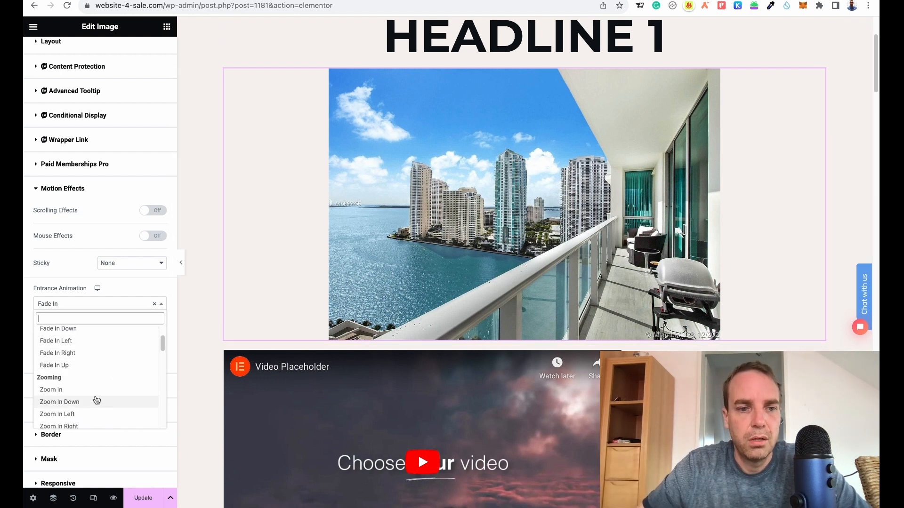
left_click(97, 403)
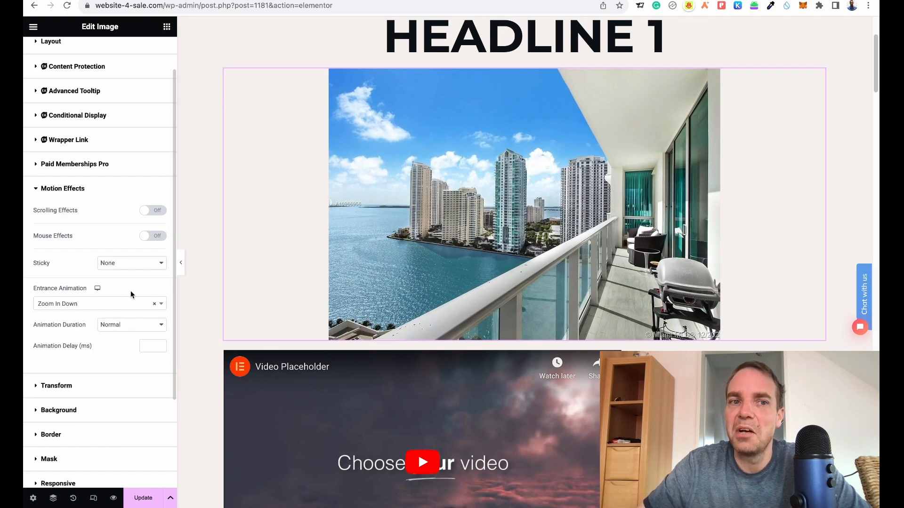
scroll(132, 295, "up", 2)
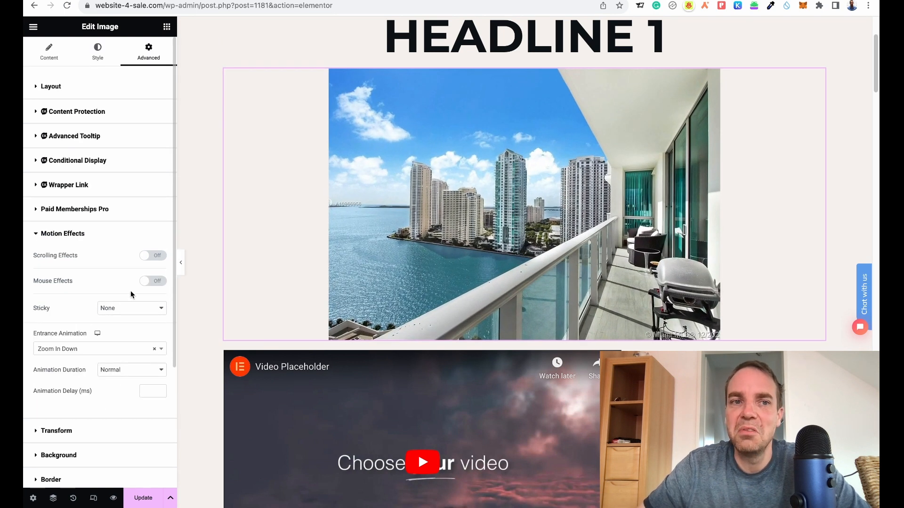
Browse the available widgets in the elements panel and open the Navigator to review the page structure.
left_click(167, 29)
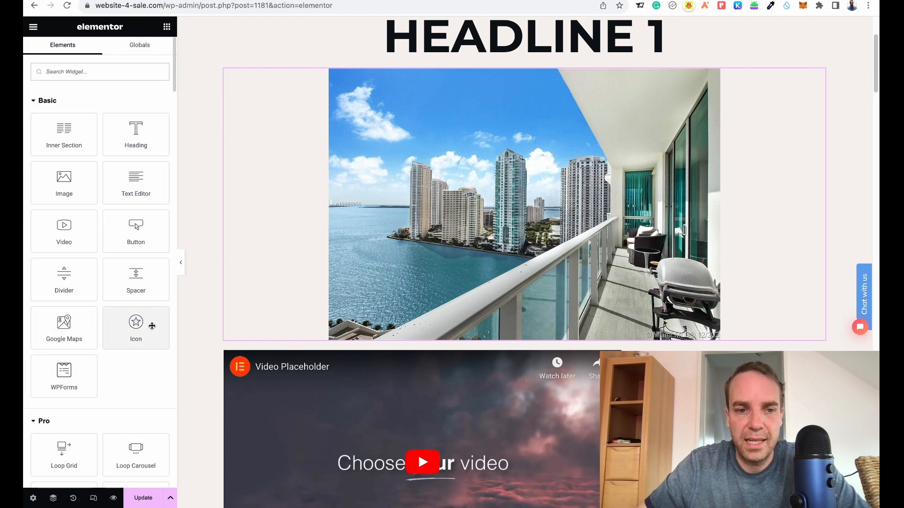
scroll(101, 258, "down", 20)
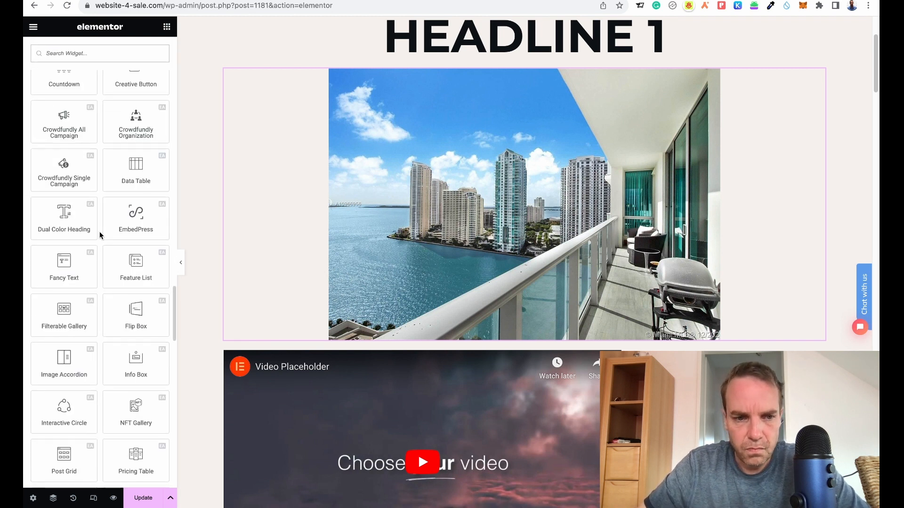
scroll(101, 235, "down", 8)
scroll(101, 235, "up", 20)
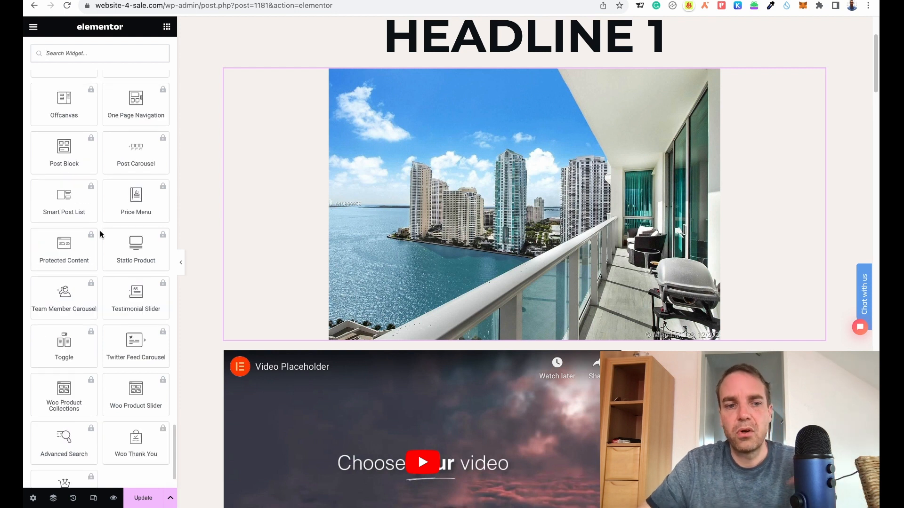
scroll(100, 234, "up", 4)
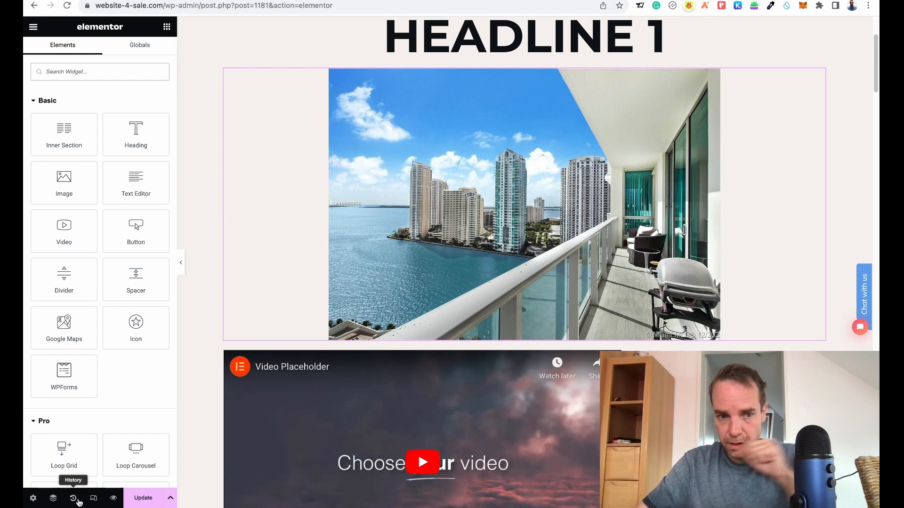
left_click(53, 499)
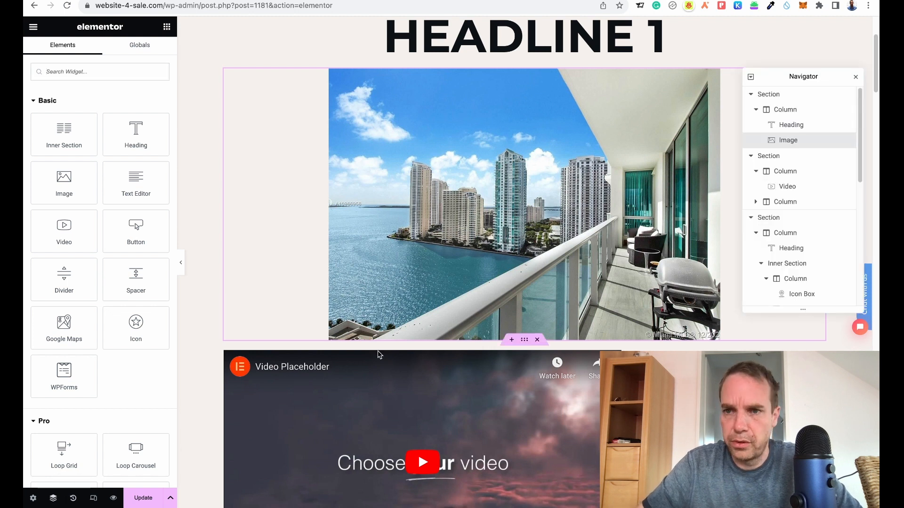
left_click(855, 77)
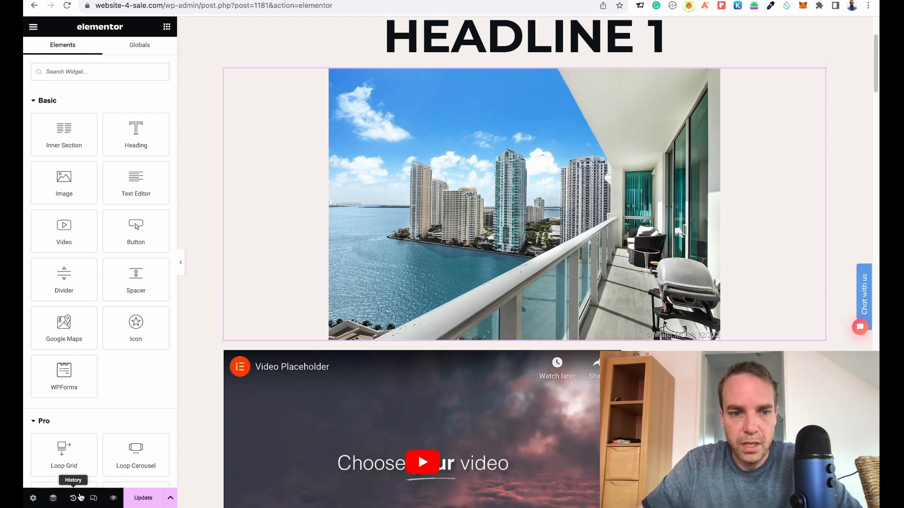
Open the editing history and restore the page to the second Column Padding edit, reverting the later image changes.
left_click(74, 499)
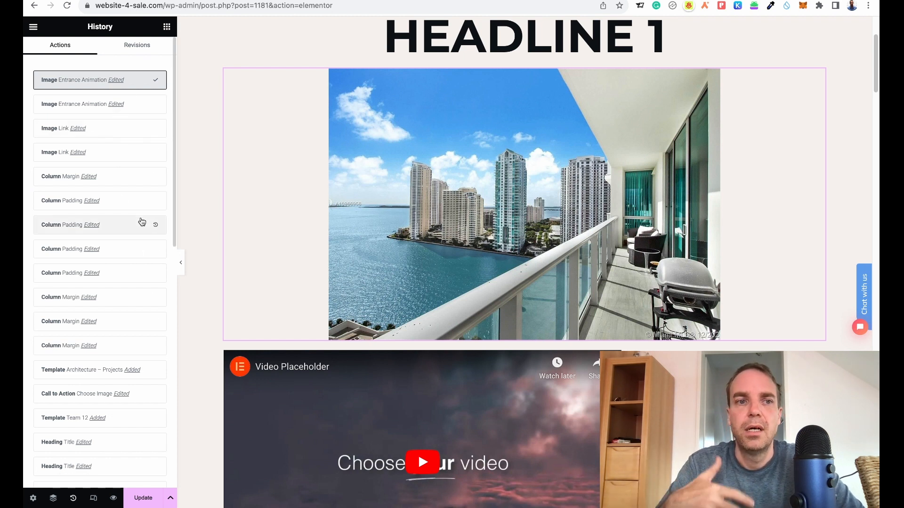
left_click(124, 108)
left_click(125, 128)
left_click(120, 152)
left_click(113, 202)
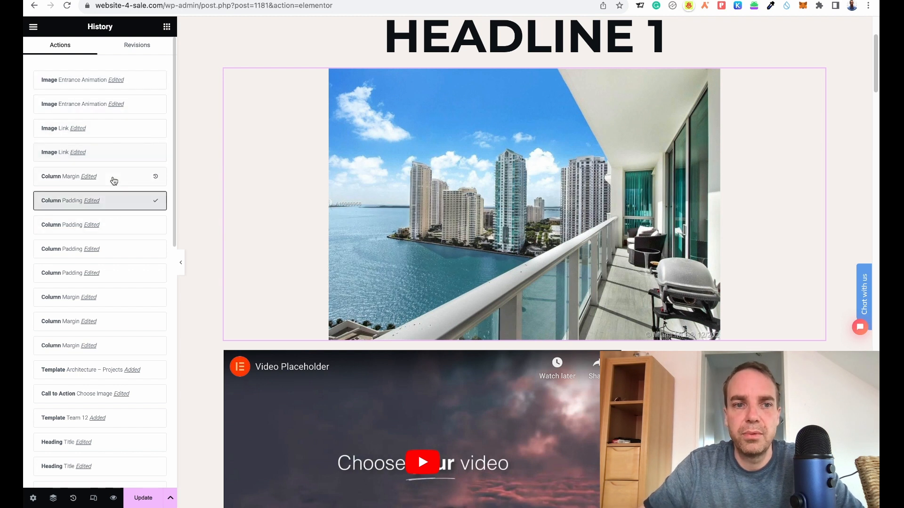
left_click(113, 177)
left_click(113, 225)
left_click(166, 27)
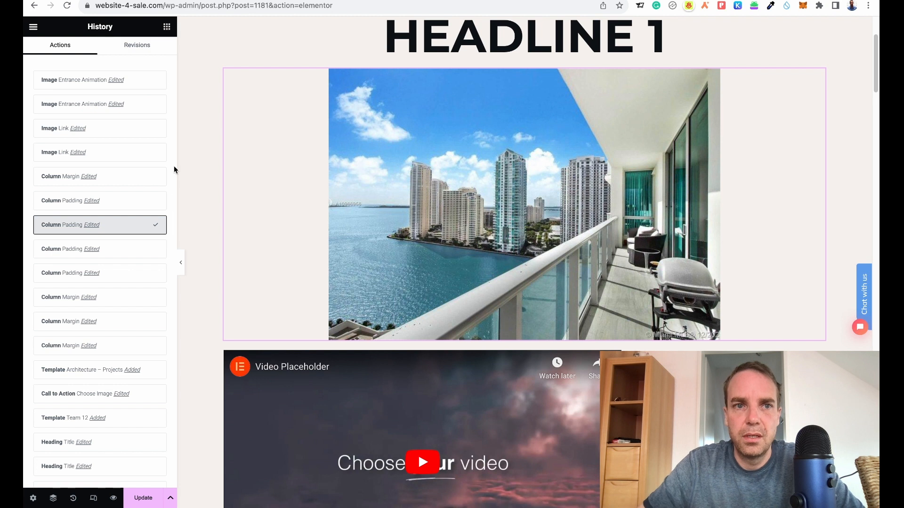